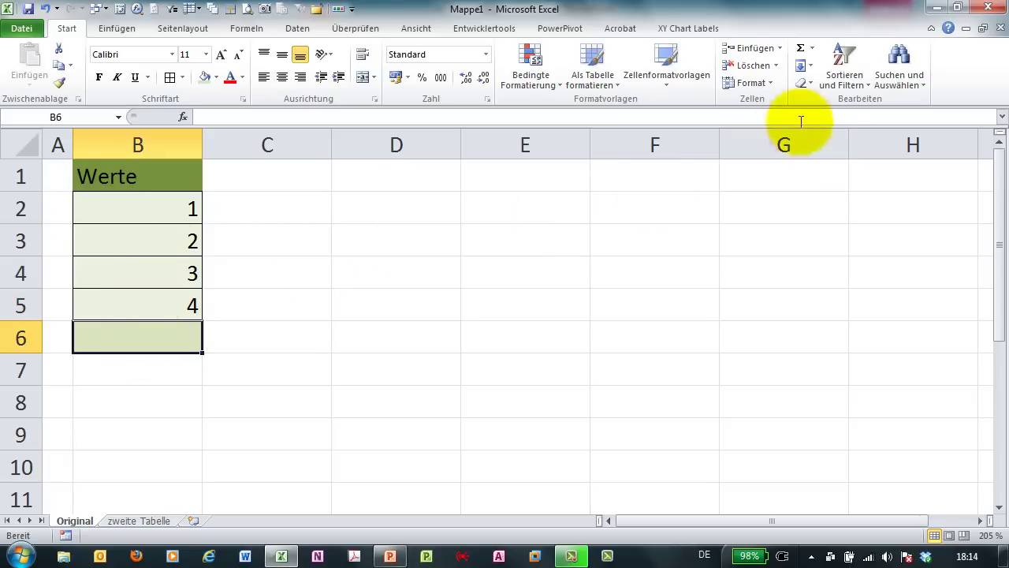
# Insert =SUMME(B2:B5) into B6 with AutoSum, giving a total of 10.
pyautogui.click(801, 50)
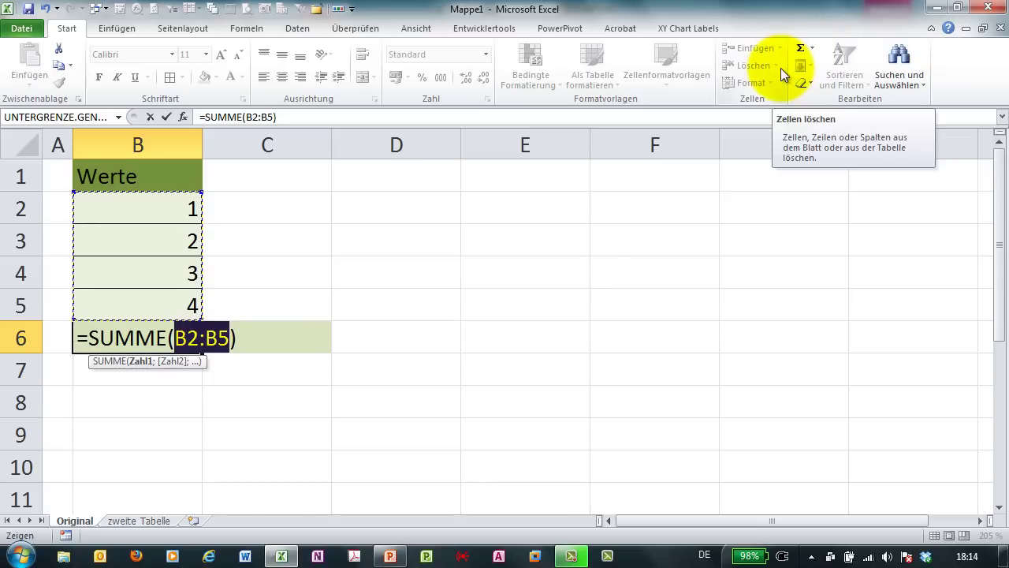
pyautogui.press('Return')
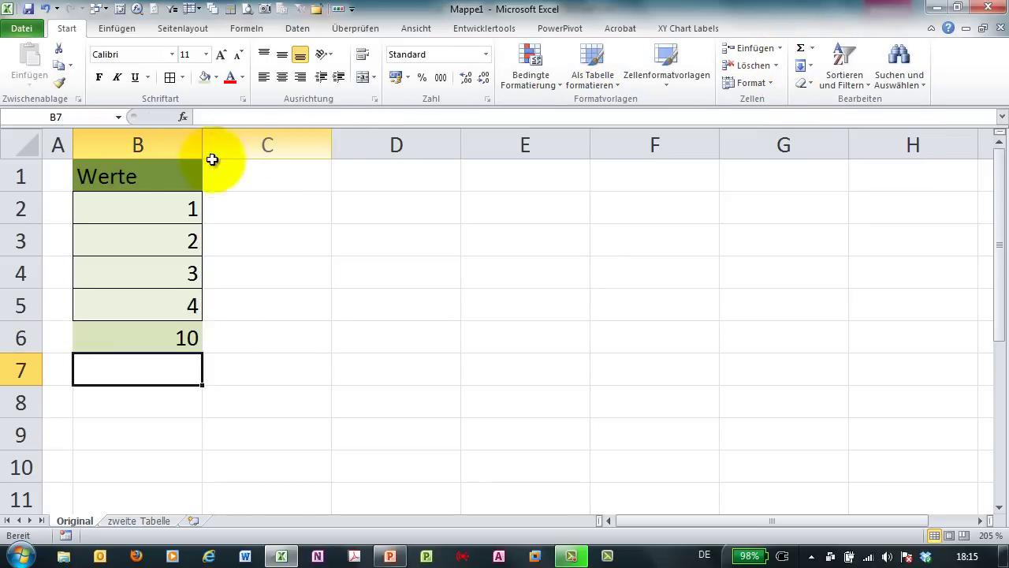
pyautogui.moveTo(166, 168); pyautogui.dragTo(173, 338)
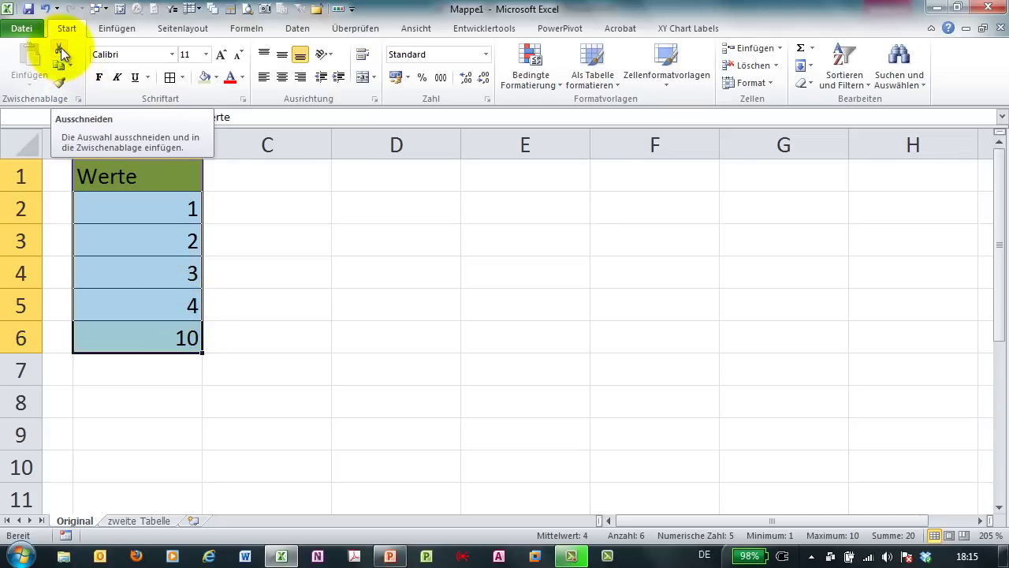
pyautogui.hotkey('ctrl', 'x')
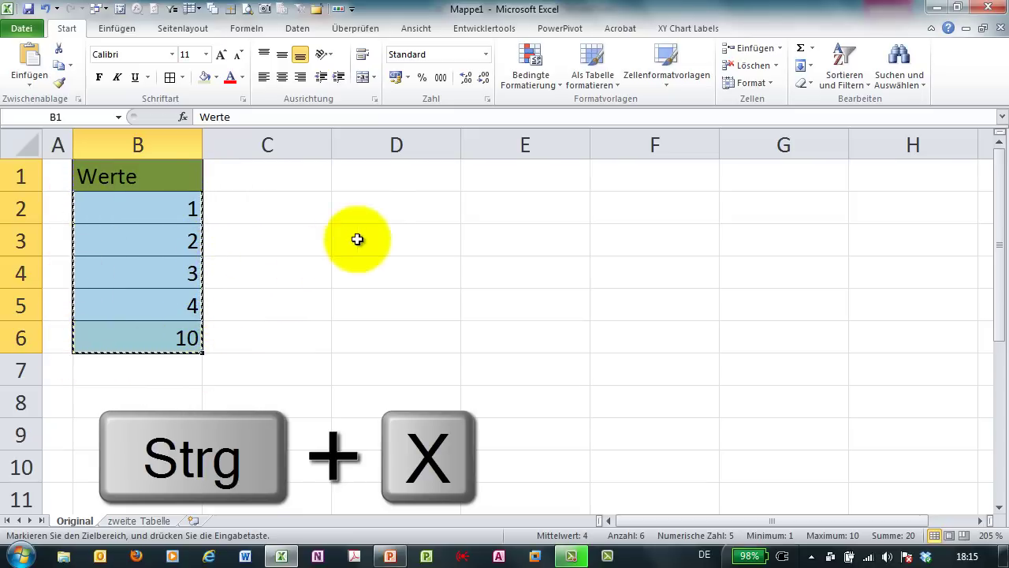
pyautogui.click(371, 181)
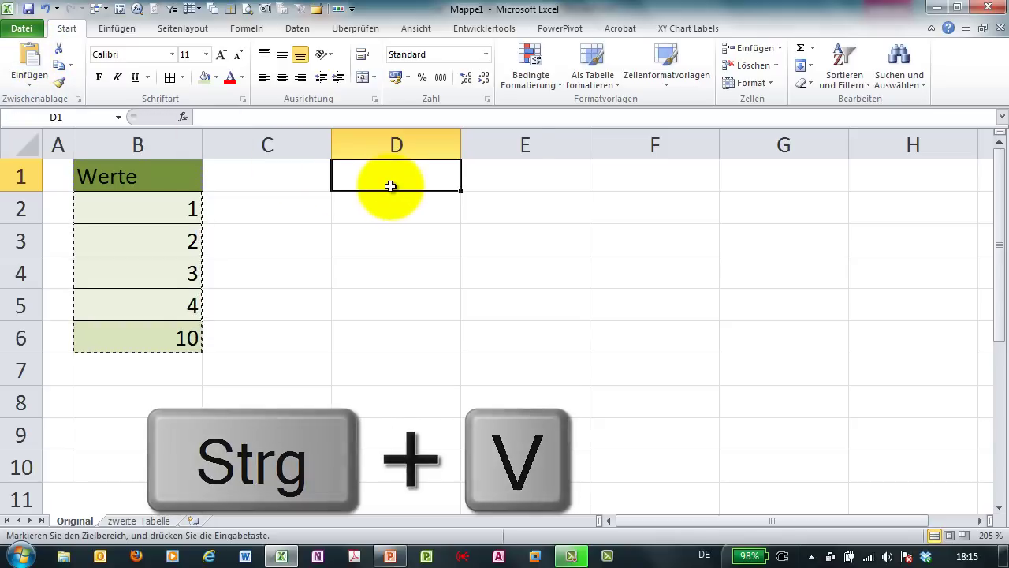
pyautogui.hotkey('ctrl', 'v')
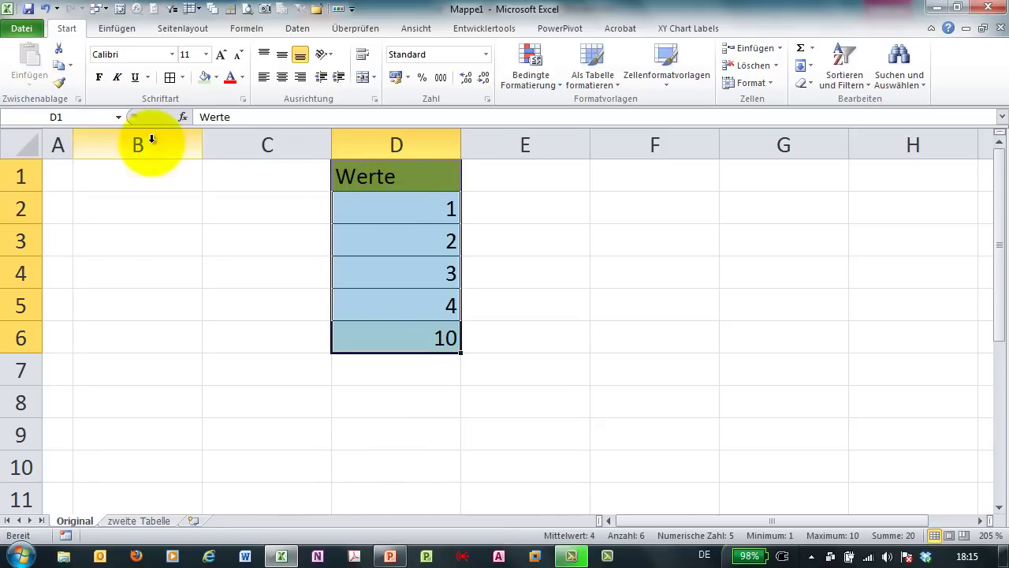
pyautogui.click(361, 397)
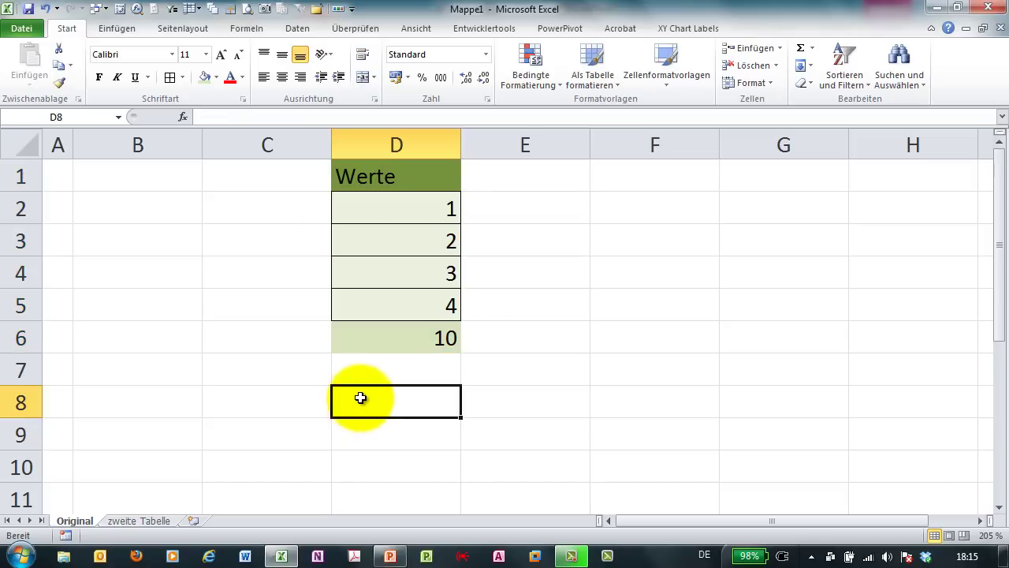
pyautogui.doubleClick(383, 338)
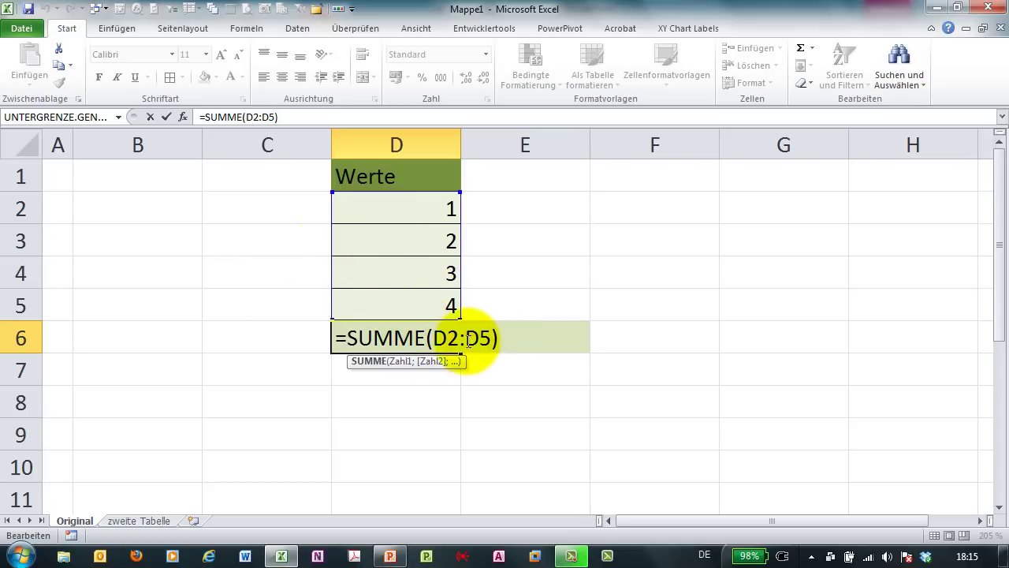
pyautogui.hotkey('ctrl', 'Return')
pyautogui.moveTo(400, 173); pyautogui.dragTo(376, 338)
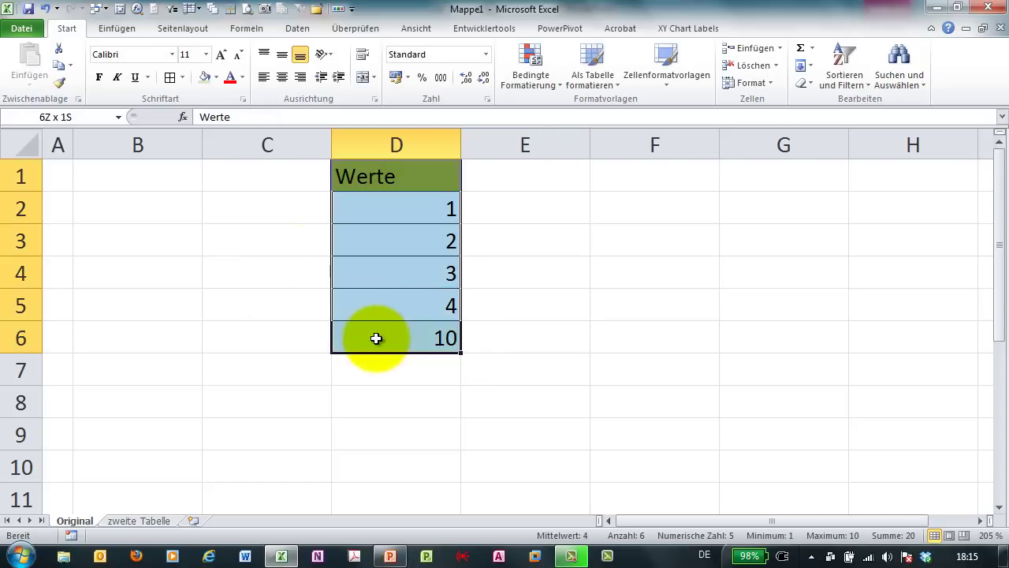
pyautogui.moveTo(335, 281); pyautogui.dragTo(158, 180)
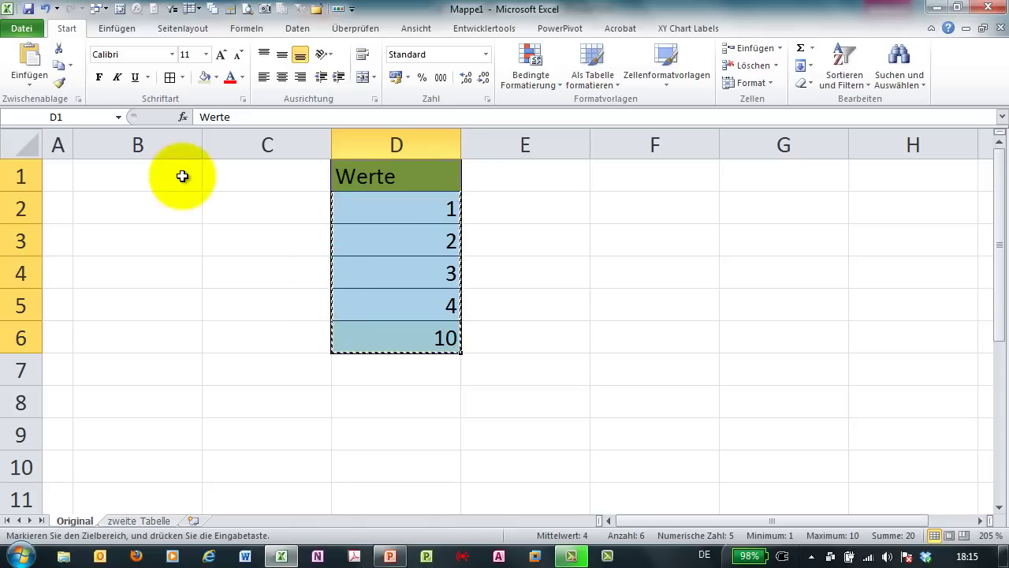
# Enter the header 'Zweite Reihe' in C1 with the values 3, 4, 5 and 6 below it.
pyautogui.click(270, 181)
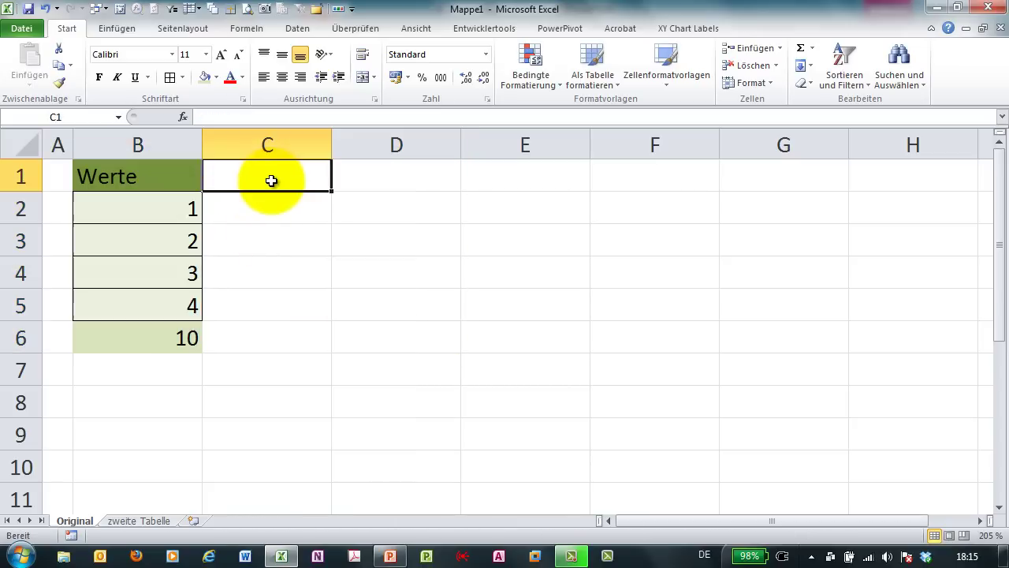
pyautogui.write('Zweite Reihe')
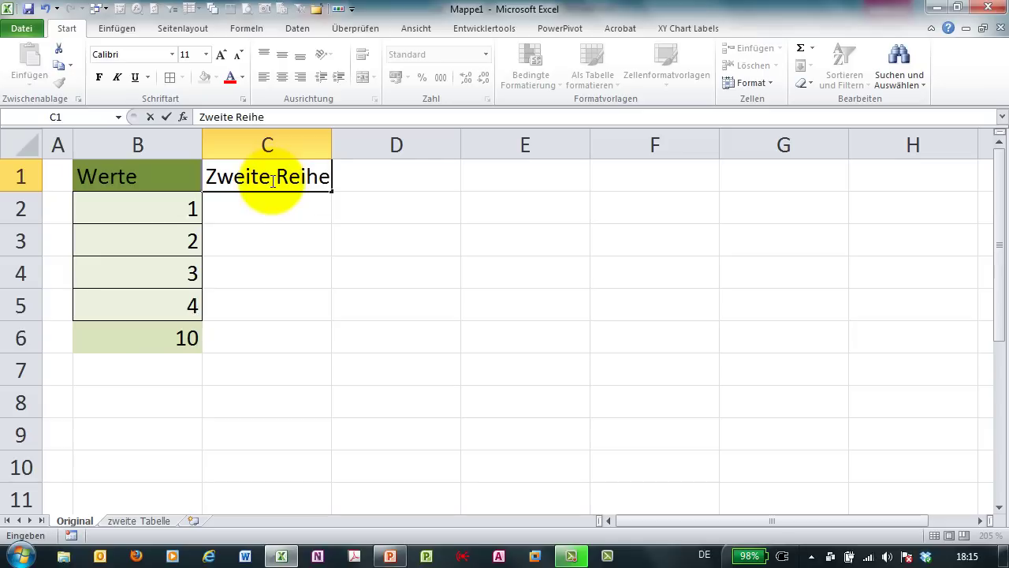
pyautogui.click(258, 212)
pyautogui.press('Return')
pyautogui.write('4')
pyautogui.press('Return')
pyautogui.write('5')
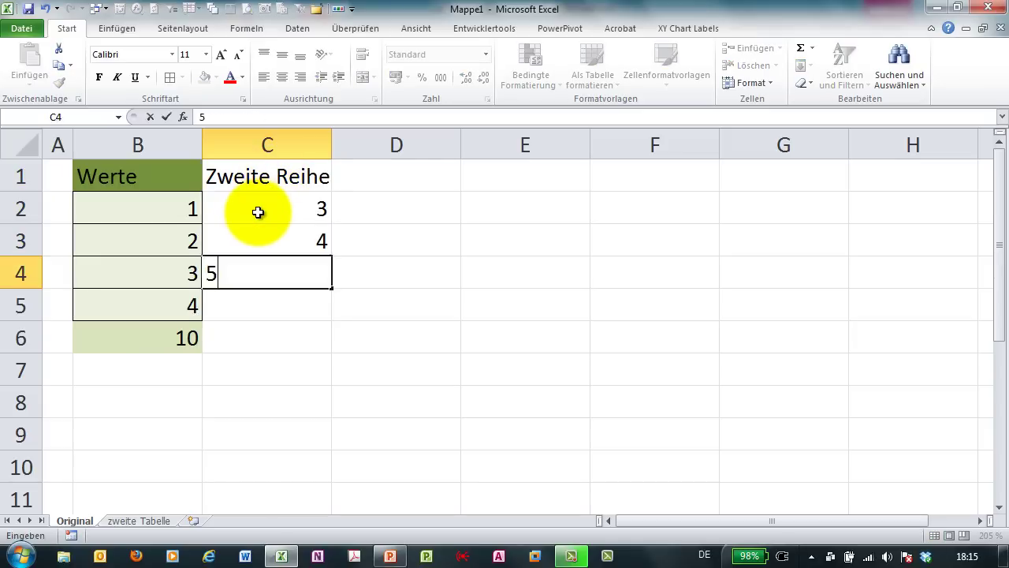
pyautogui.press('Return')
pyautogui.write('6')
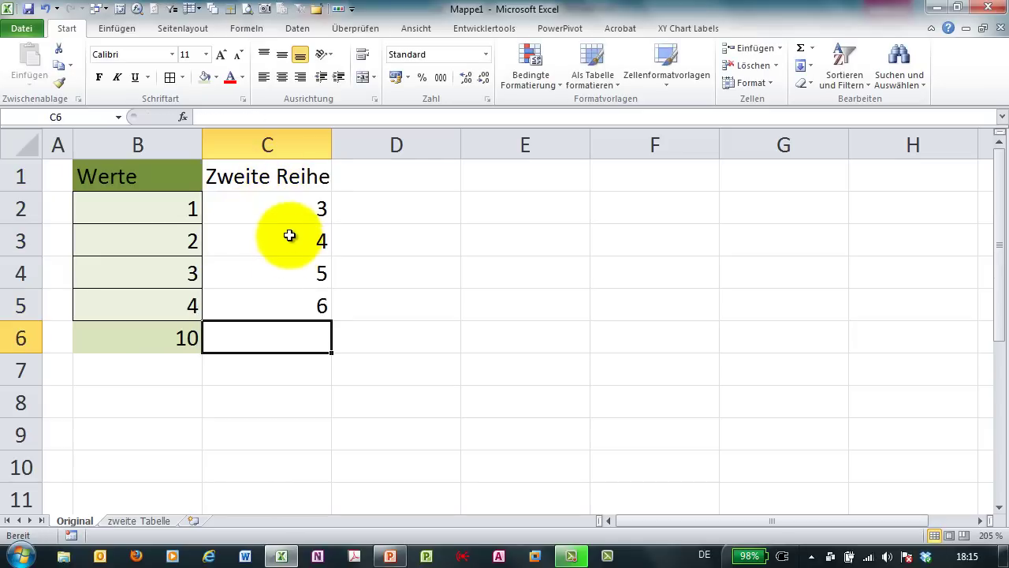
# Select the new values C2:C5, then C6, then the original total in B6.
pyautogui.moveTo(284, 219); pyautogui.dragTo(296, 304)
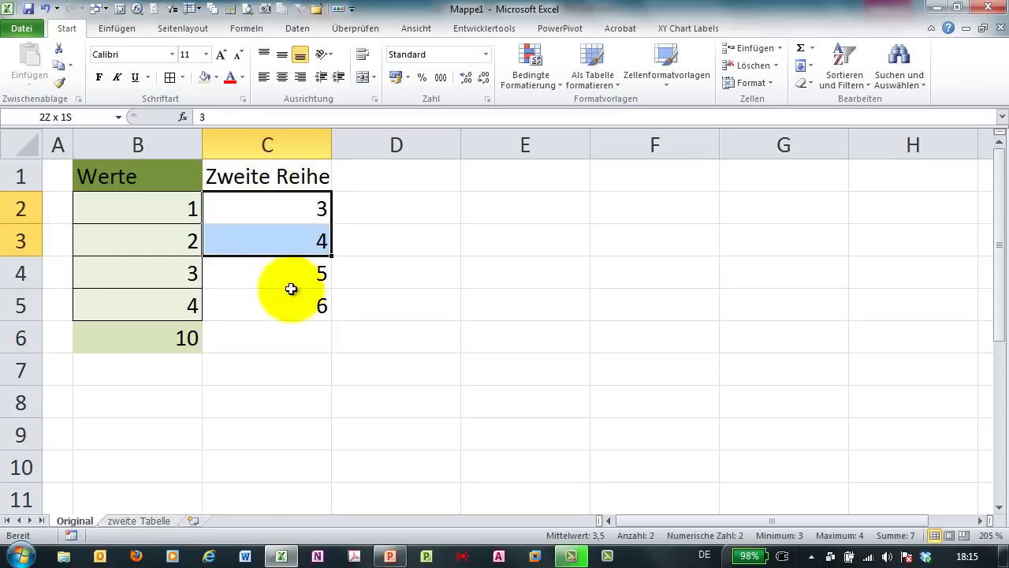
pyautogui.click(286, 331)
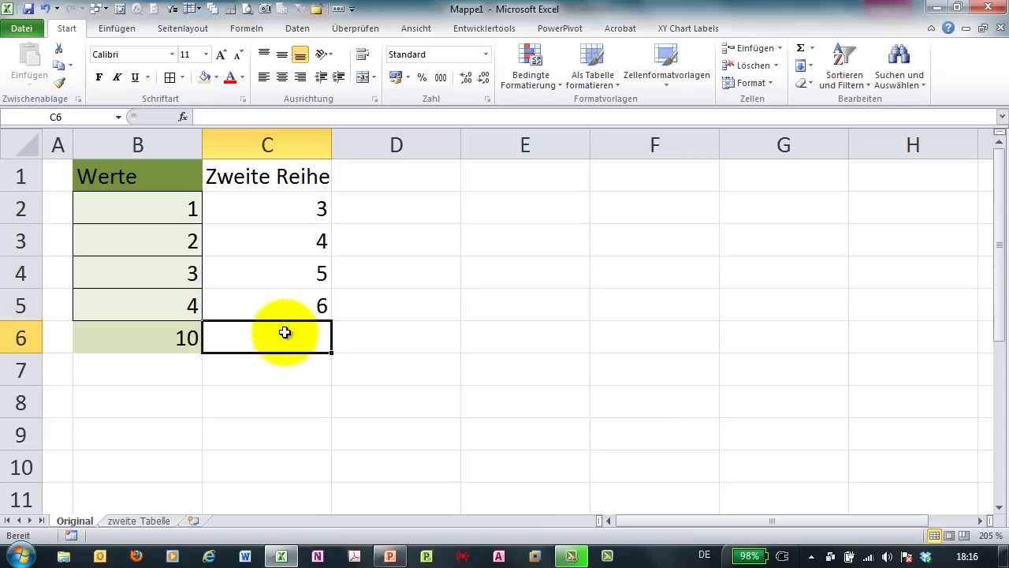
pyautogui.click(189, 336)
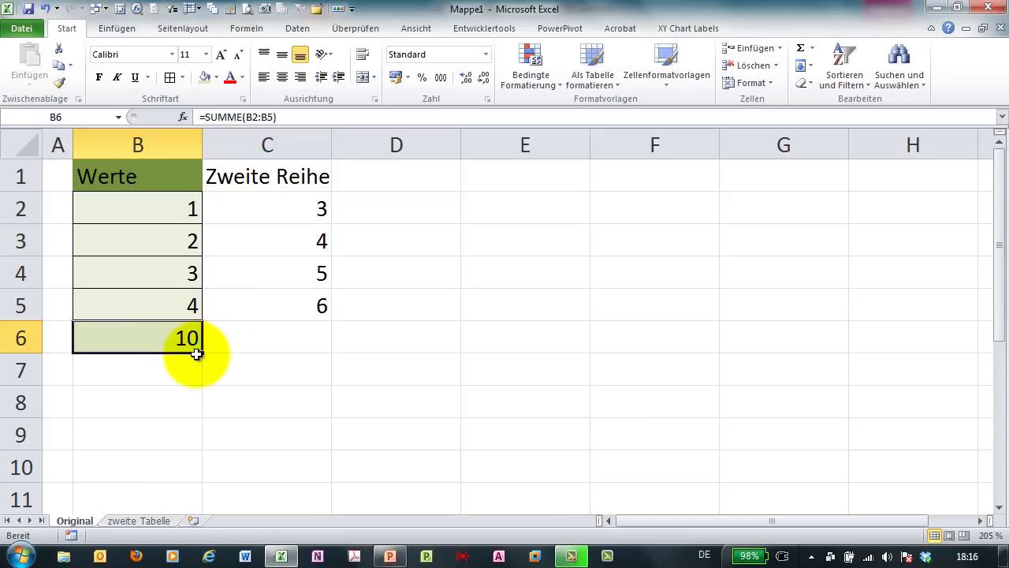
pyautogui.moveTo(203, 354); pyautogui.dragTo(323, 363)
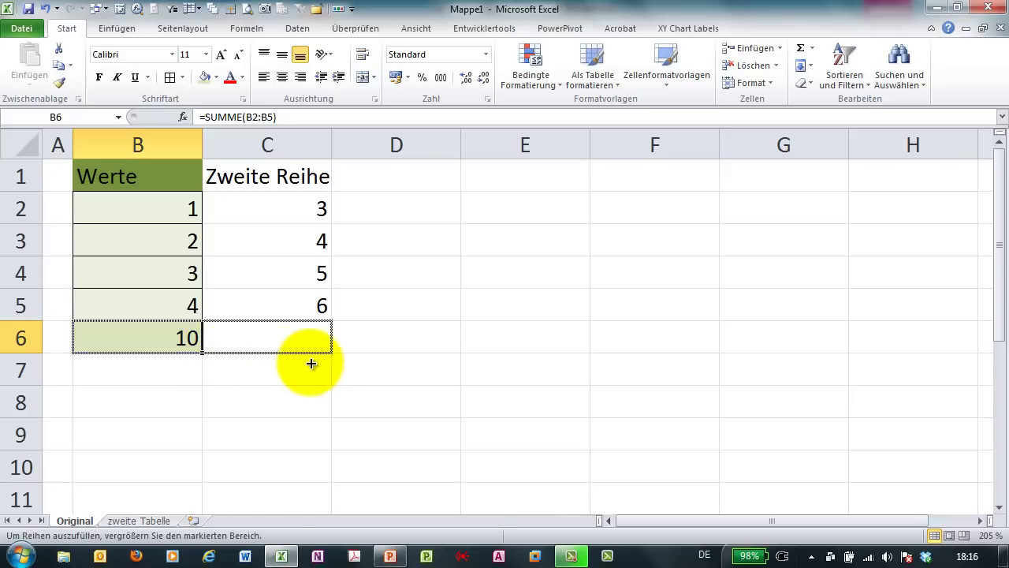
pyautogui.click(290, 331)
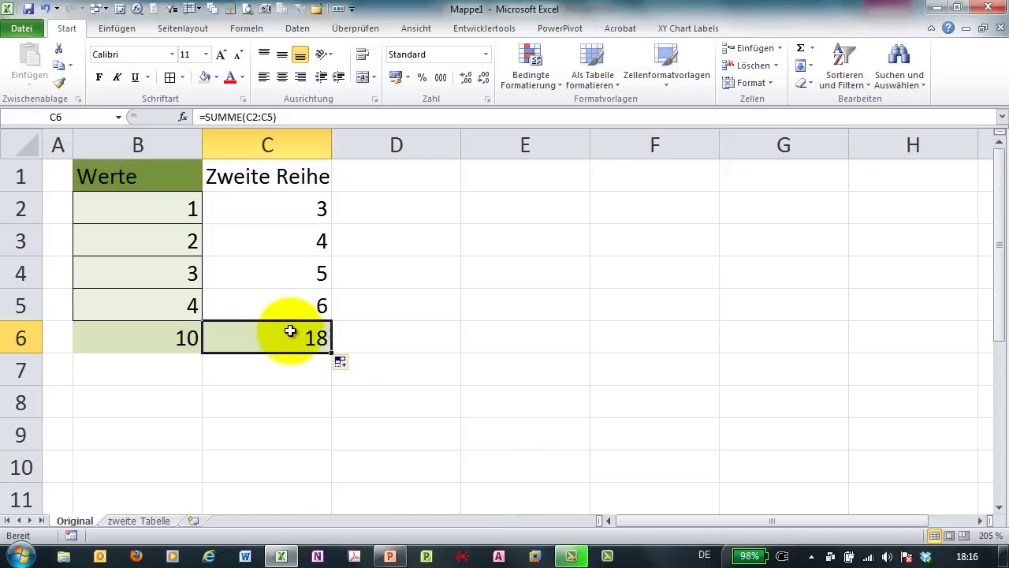
pyautogui.press('Delete')
pyautogui.click(185, 335)
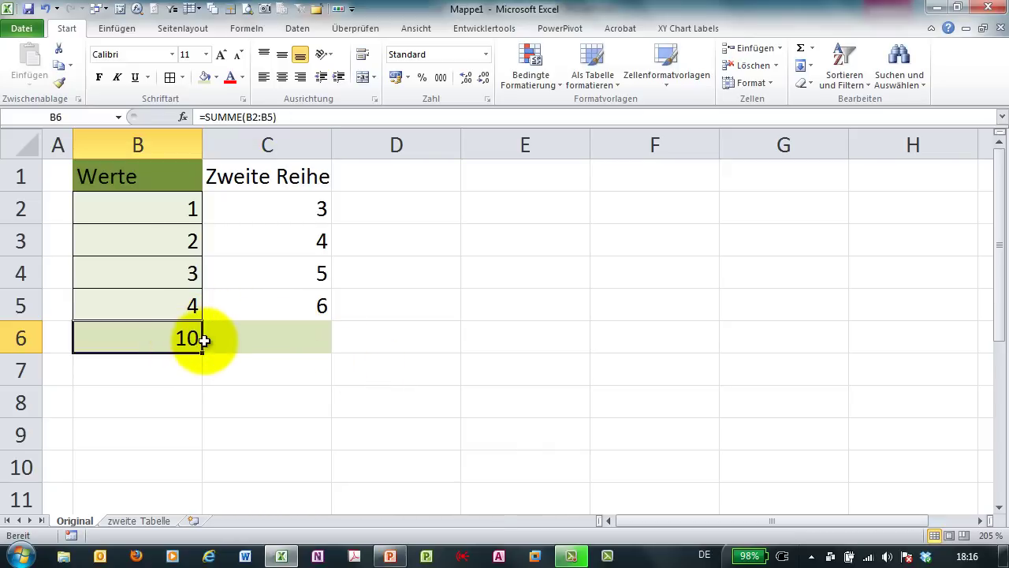
pyautogui.moveTo(202, 337); pyautogui.dragTo(323, 339)
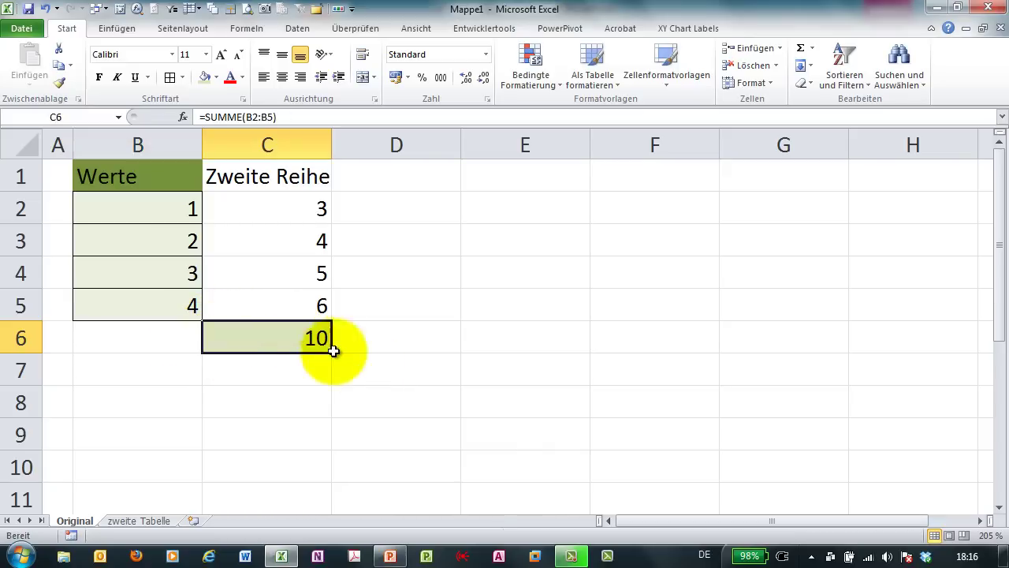
pyautogui.doubleClick(248, 335)
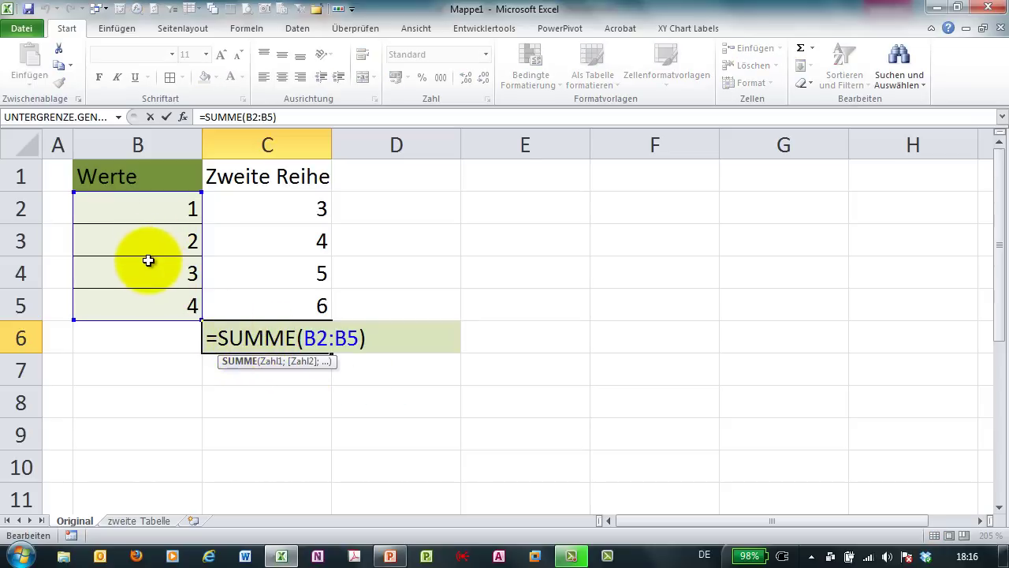
pyautogui.press('Escape')
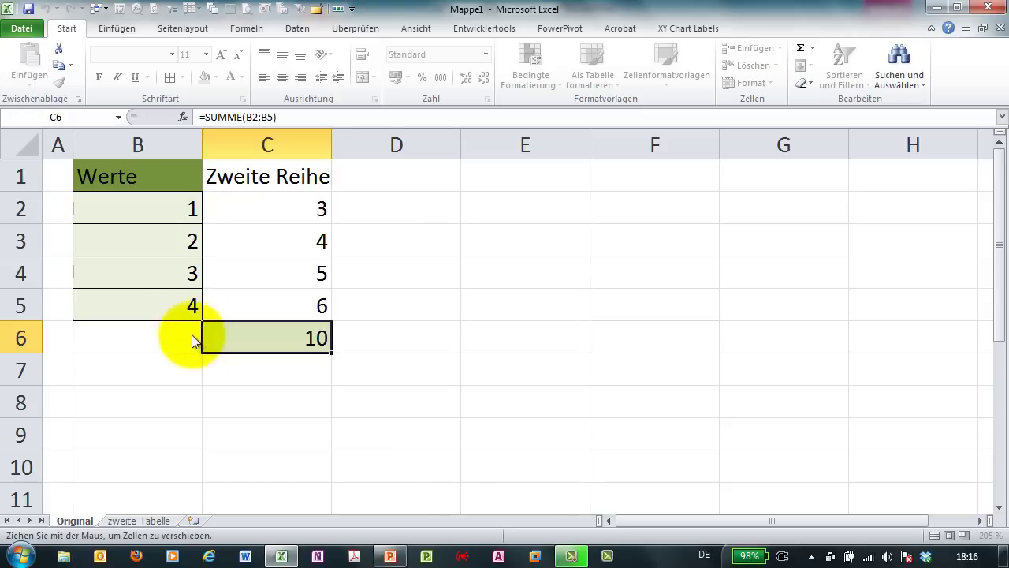
pyautogui.moveTo(193, 341); pyautogui.dragTo(119, 334)
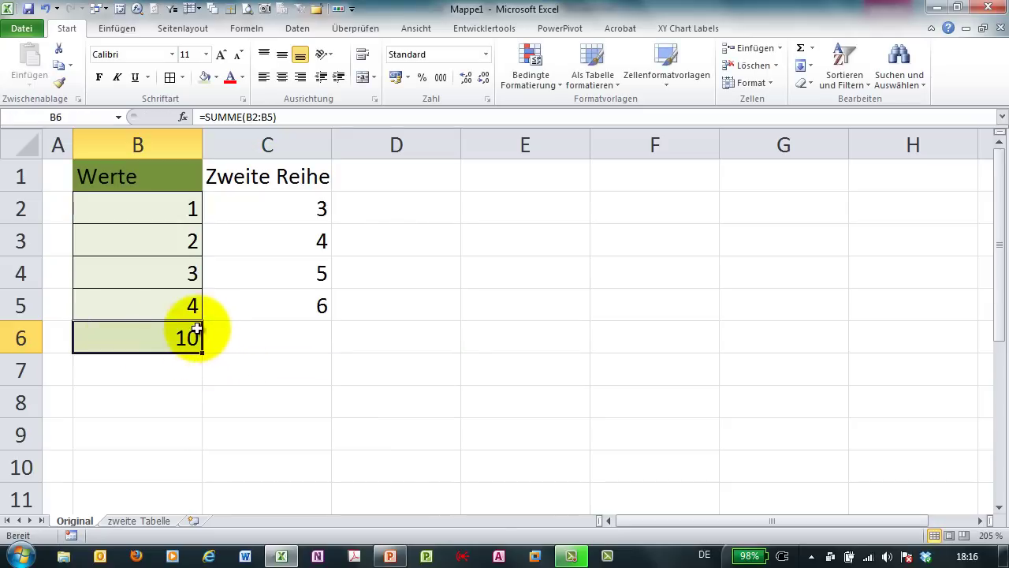
# Move the B6 sum into C6 and confirm it still reads =SUMME(B2:B5).
pyautogui.hotkey('ctrl', 'c')
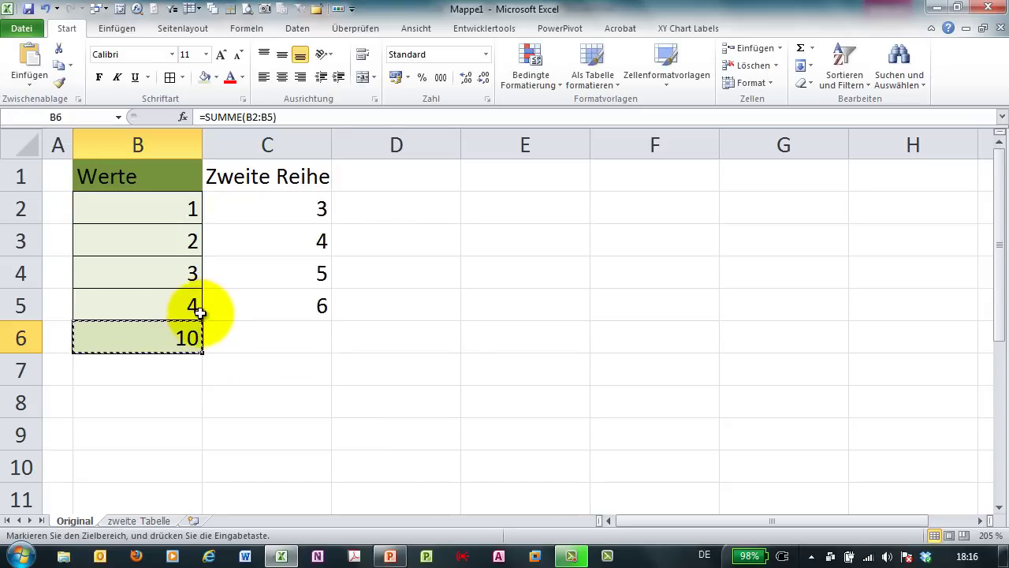
pyautogui.click(241, 335)
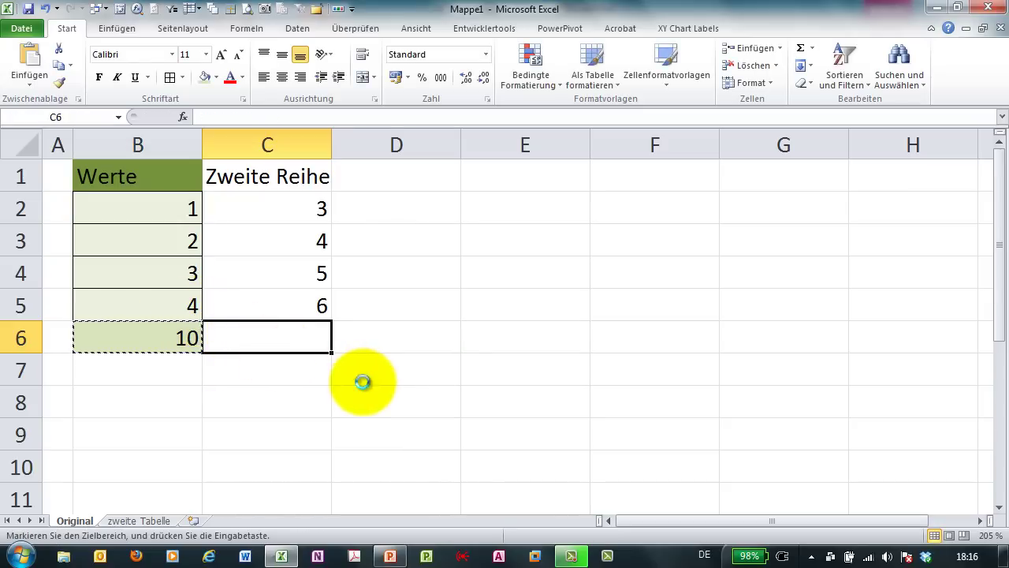
pyautogui.hotkey('ctrl', 'v')
pyautogui.doubleClick(278, 339)
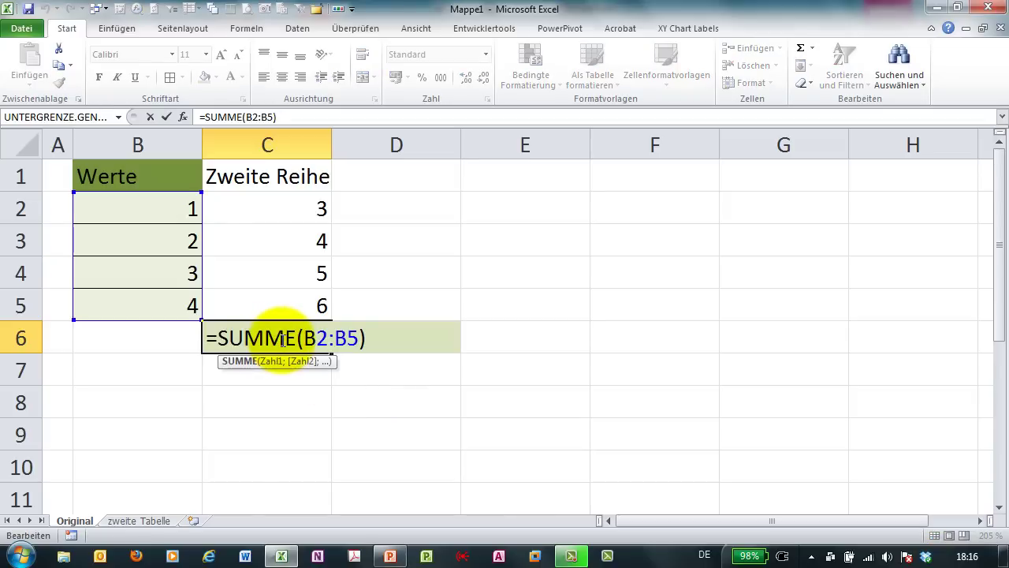
pyautogui.press('Escape')
pyautogui.click(187, 331)
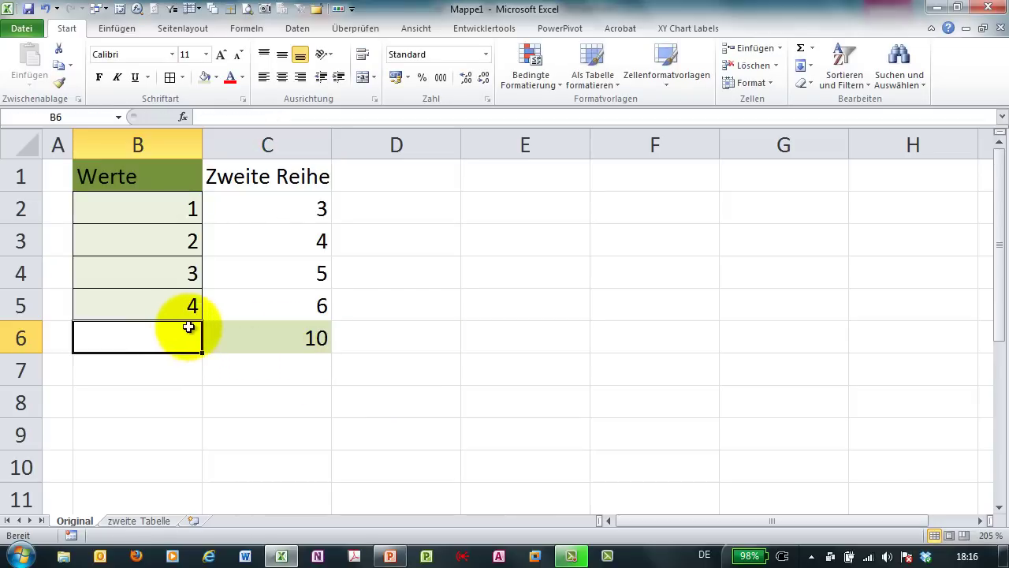
# Copy C6's sum into B6, where it shifts to =SUMME(A2:A5) showing 0.
pyautogui.click(248, 343)
pyautogui.hotkey('ctrl', 'c')
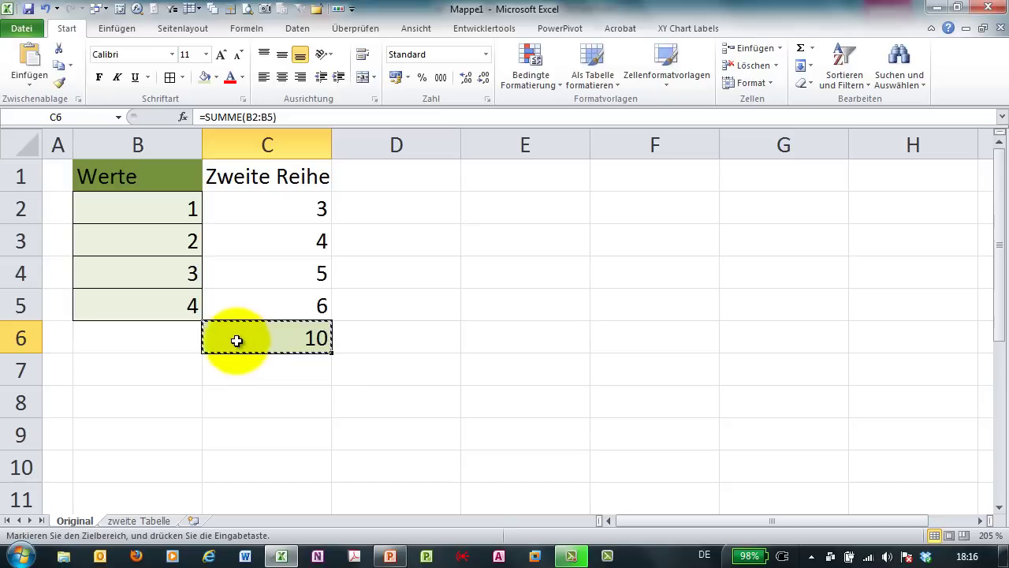
pyautogui.click(187, 334)
pyautogui.hotkey('ctrl', 'v')
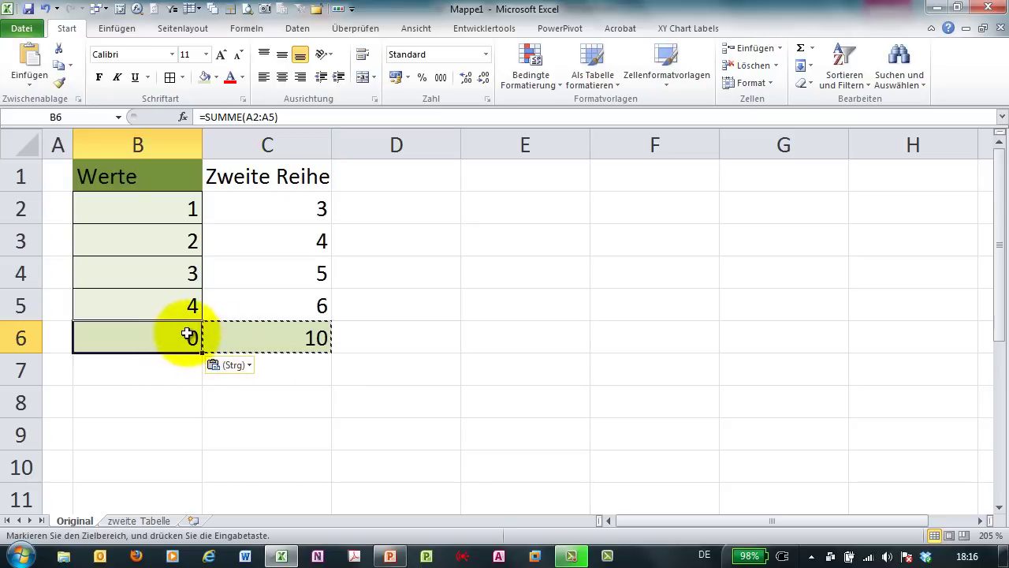
pyautogui.doubleClick(184, 333)
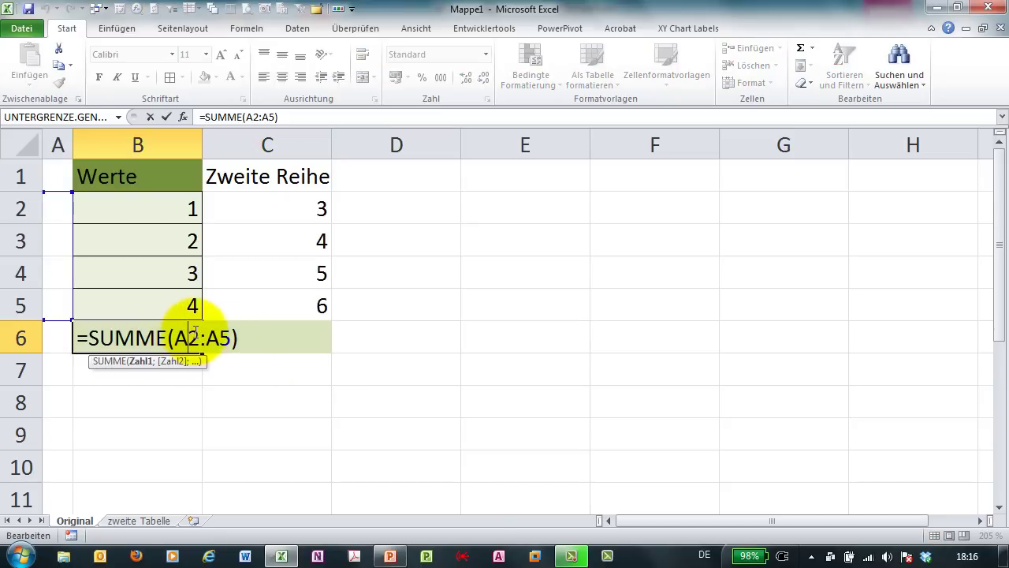
pyautogui.hotkey('ctrl', 'Return')
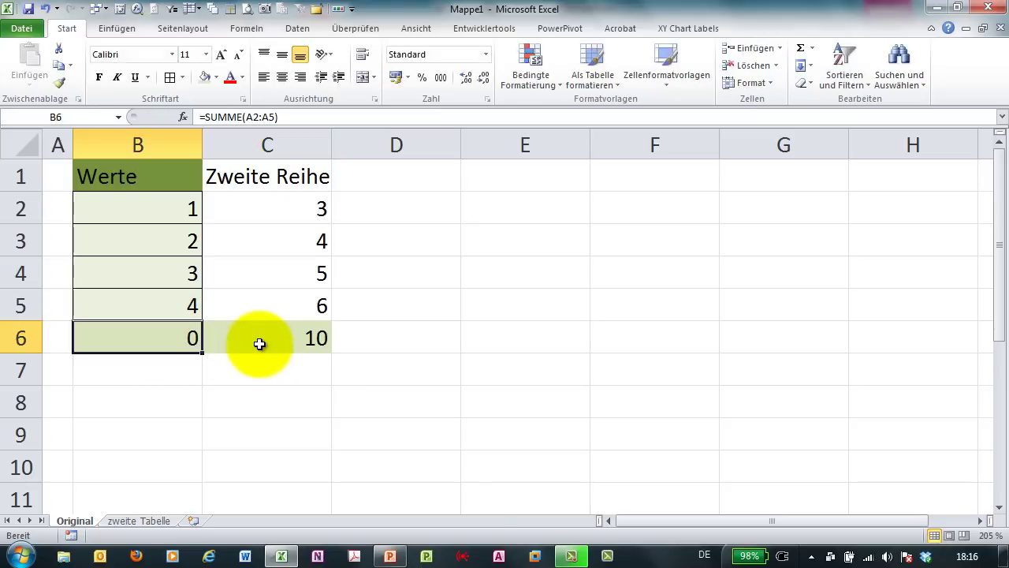
# Compare the formulas in C6 and B6, then reselect C6.
pyautogui.doubleClick(264, 344)
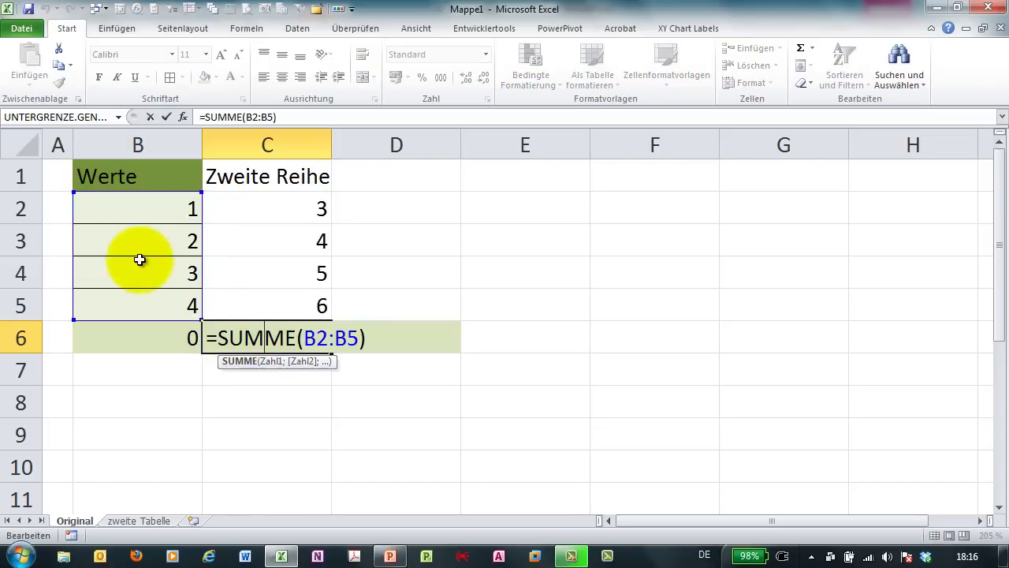
pyautogui.doubleClick(168, 341)
pyautogui.press('Escape')
pyautogui.click(238, 341)
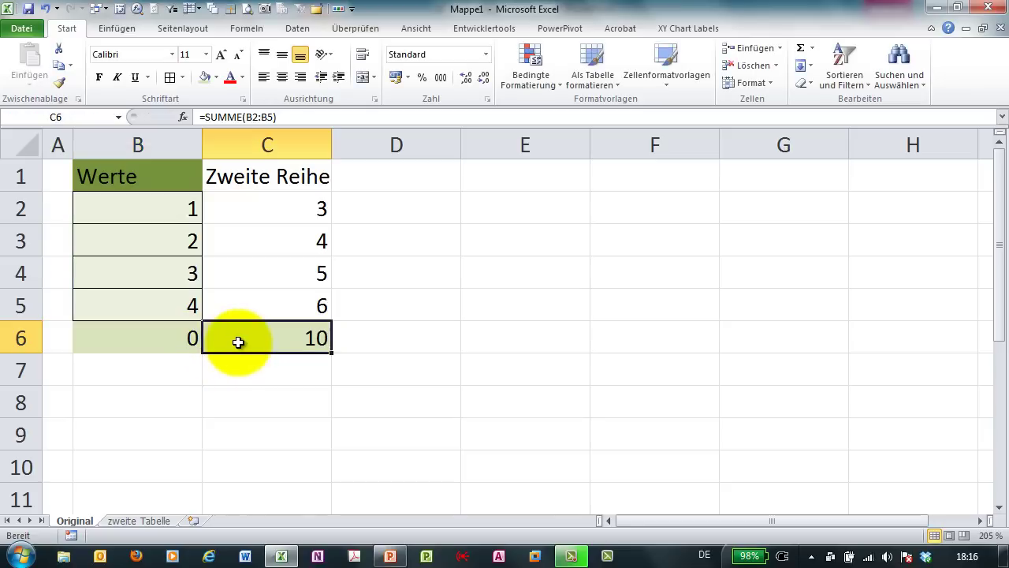
# Drag C6's sum back onto B6, overwriting it, then fill it right into C6 to total 18.
pyautogui.moveTo(244, 355); pyautogui.dragTo(178, 350)
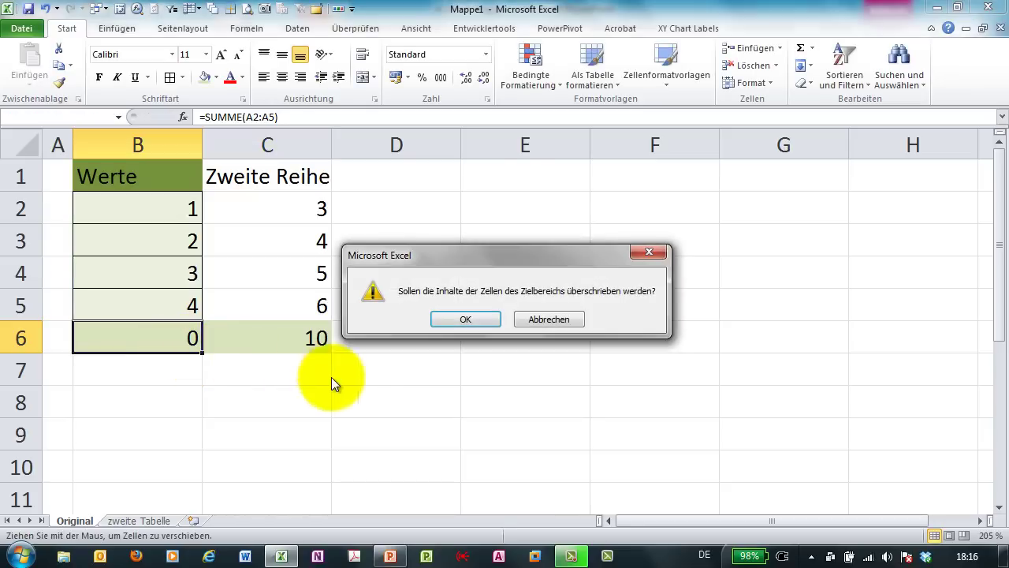
pyautogui.click(453, 326)
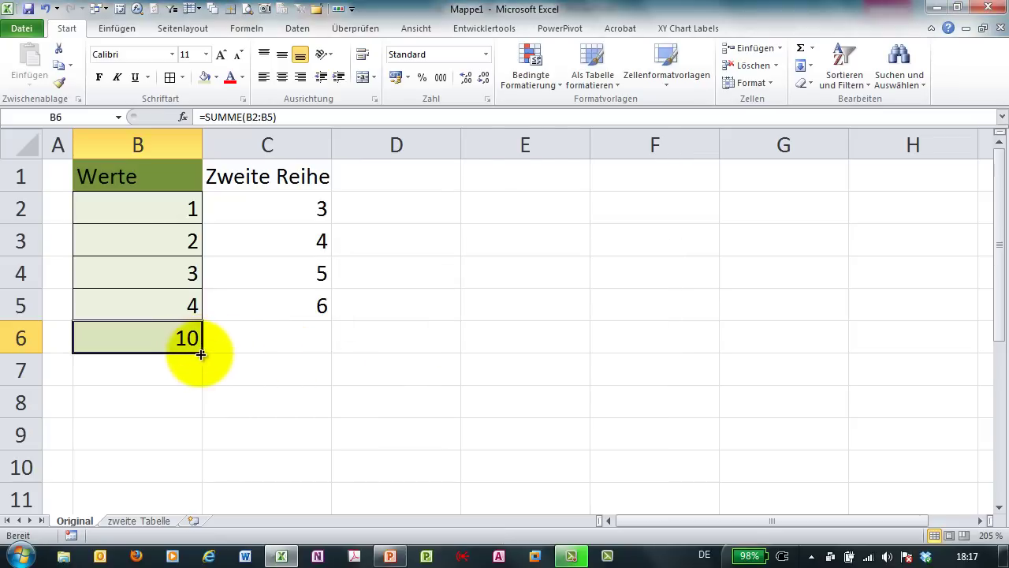
pyautogui.moveTo(267, 360); pyautogui.dragTo(268, 356)
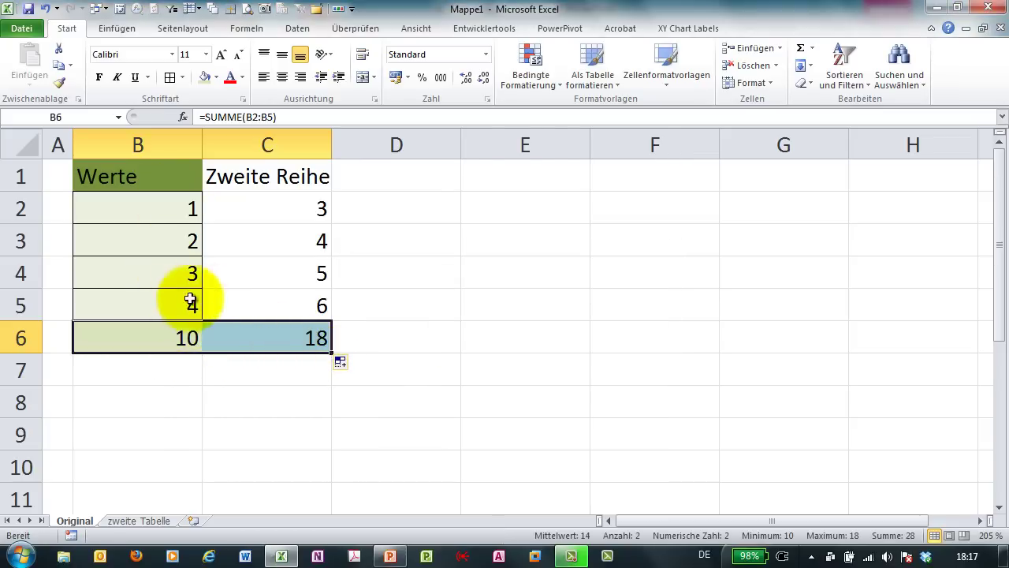
pyautogui.click(269, 139)
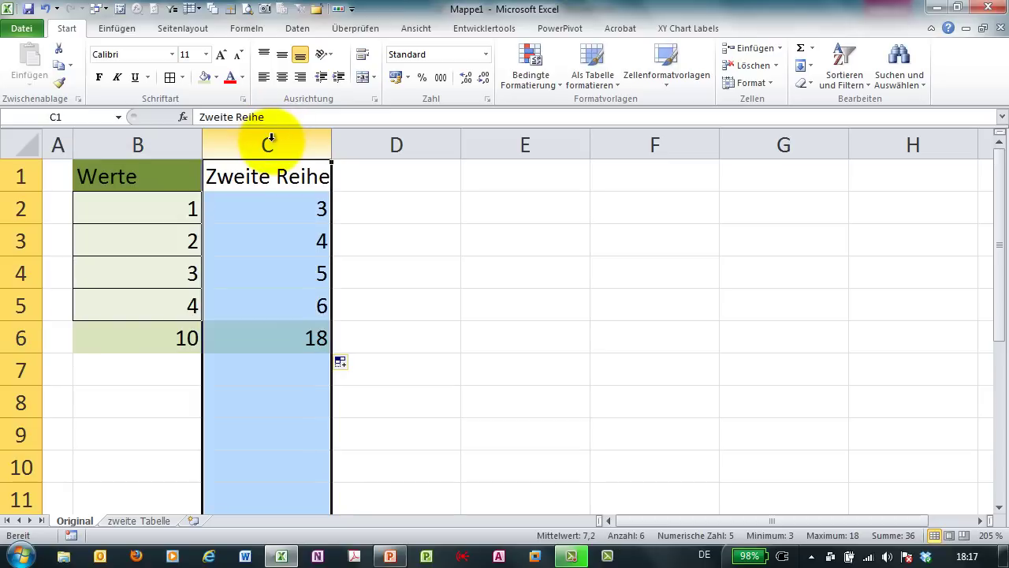
# Clear column C, move values 1–4 into C2:C5, and verify B6 now reads =SUMME(C2:C5).
pyautogui.press('Delete')
pyautogui.moveTo(189, 212)
pyautogui.mouseDown()
pyautogui.moveTo(167, 311)
pyautogui.moveTo(260, 311)
pyautogui.mouseUp()
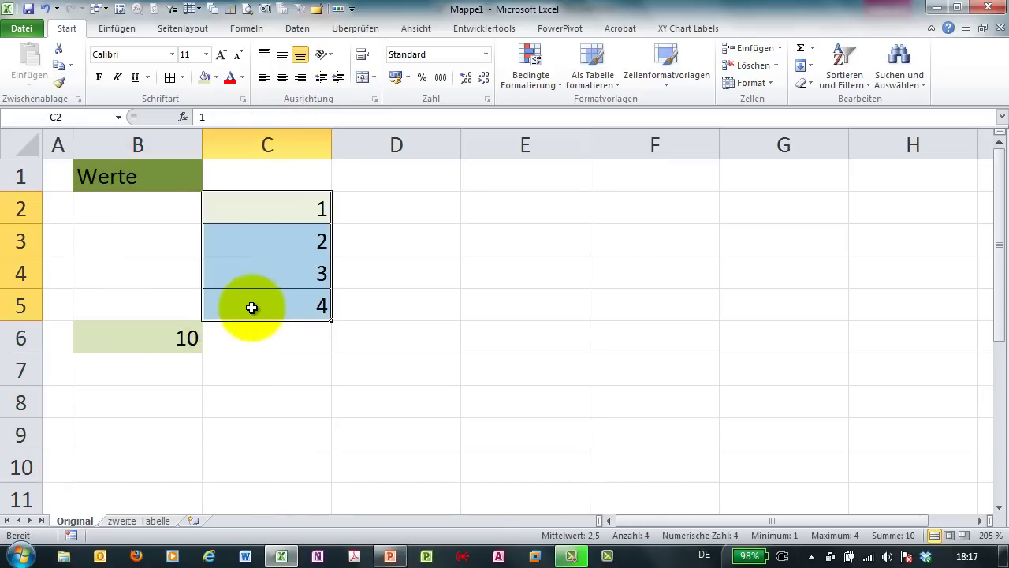
pyautogui.click(181, 335)
pyautogui.doubleClick(192, 335)
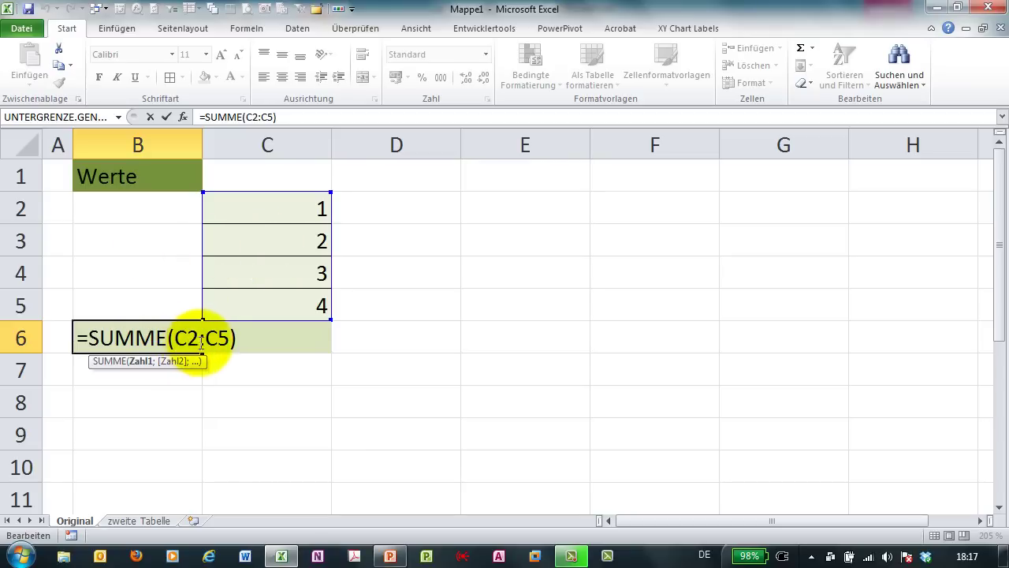
pyautogui.hotkey('ctrl', 'Return')
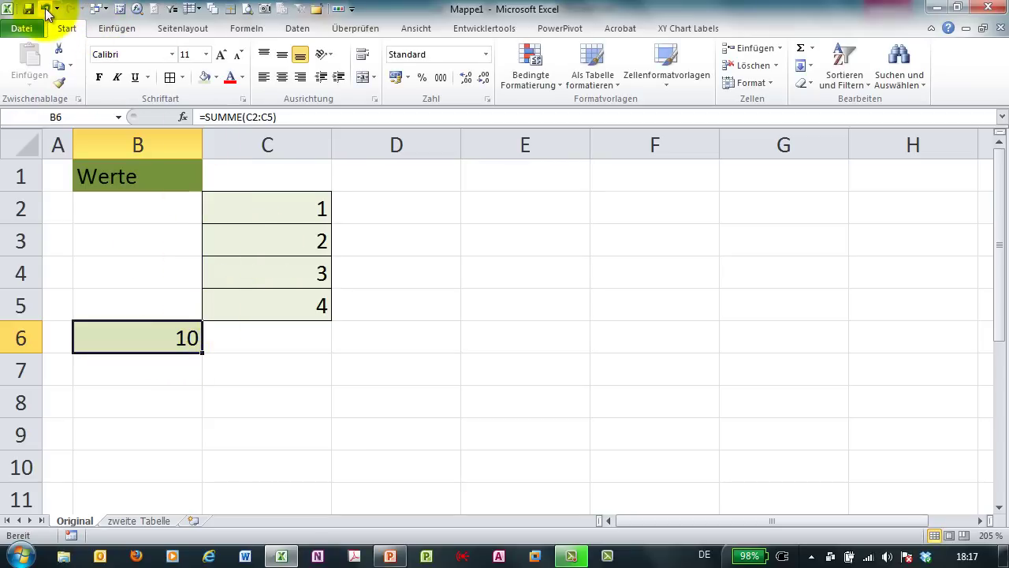
# Undo the move, shift the value 3 from B4 to C5, and inspect B6's sum range.
pyautogui.click(46, 9)
pyautogui.click(173, 264)
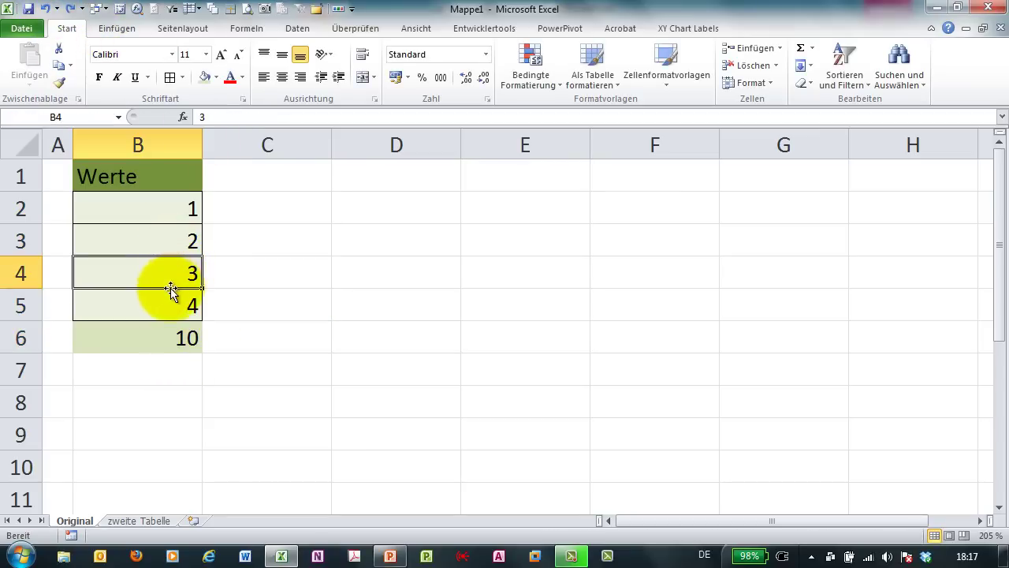
pyautogui.moveTo(171, 289); pyautogui.dragTo(242, 298)
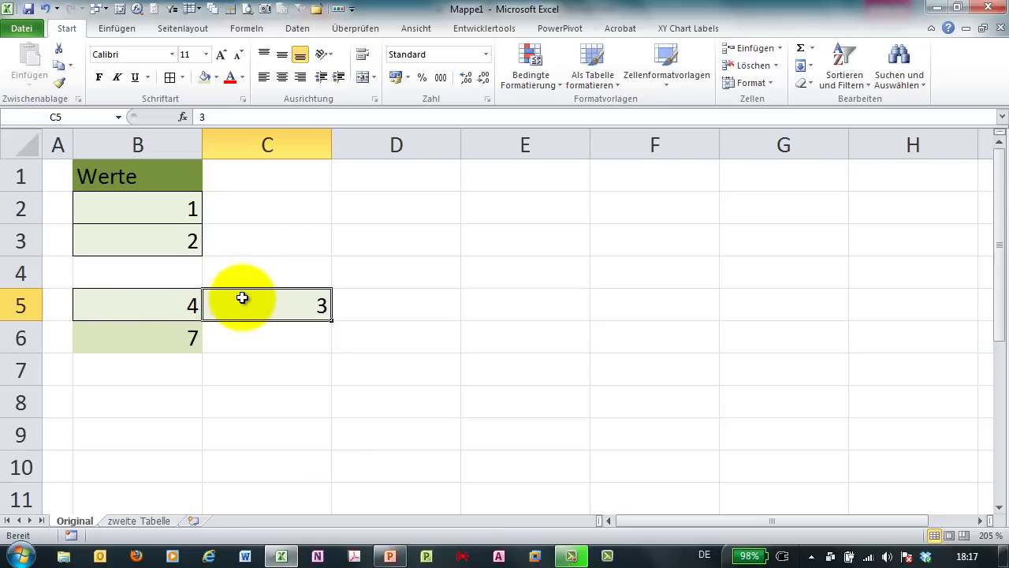
pyautogui.doubleClick(174, 329)
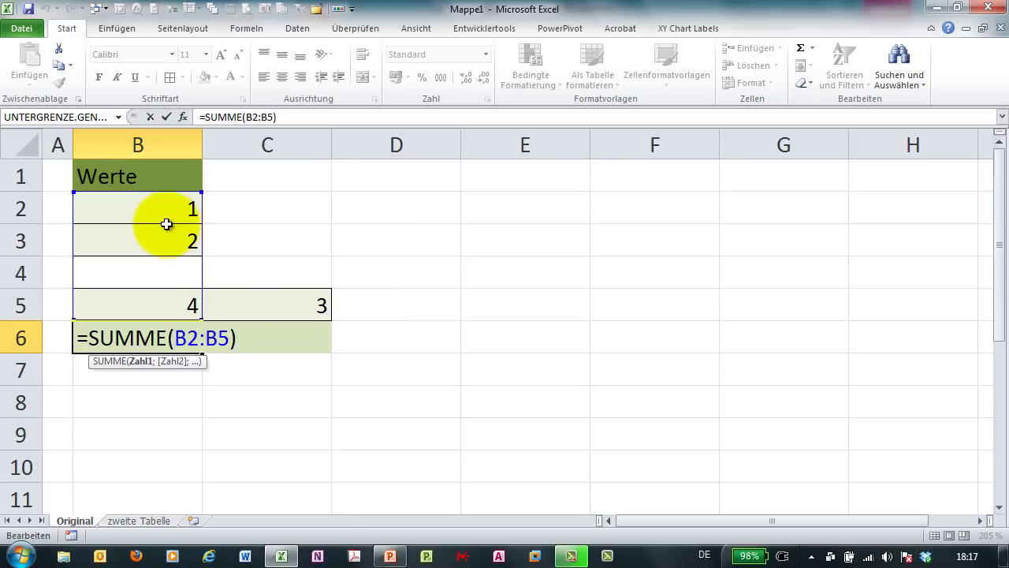
pyautogui.moveTo(158, 217); pyautogui.dragTo(165, 236)
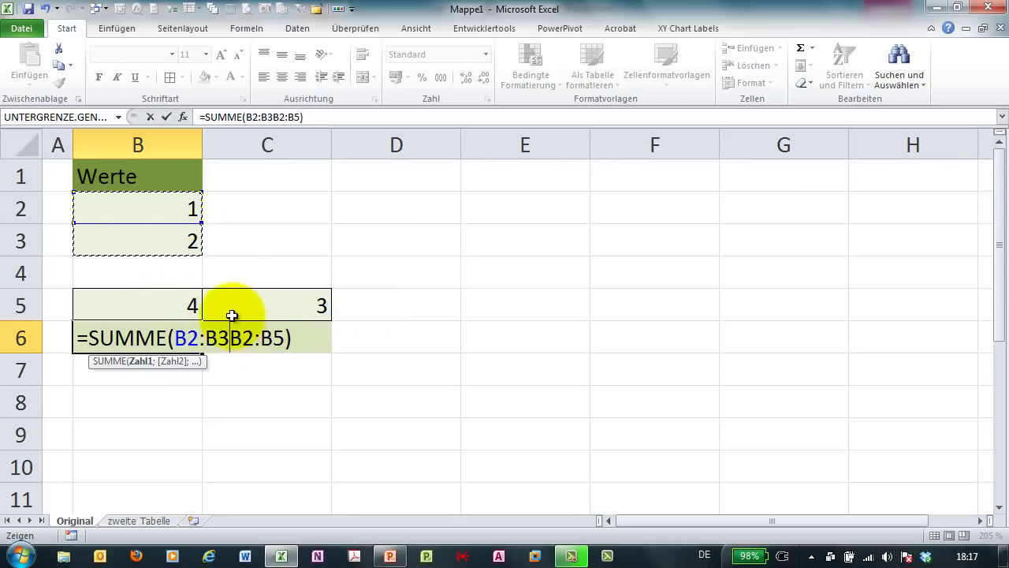
pyautogui.press('Return')
# Move the 3 back from C5 into B4 and confirm B6 reads =SUMME(B2:B5) showing 10.
pyautogui.doubleClick(156, 330)
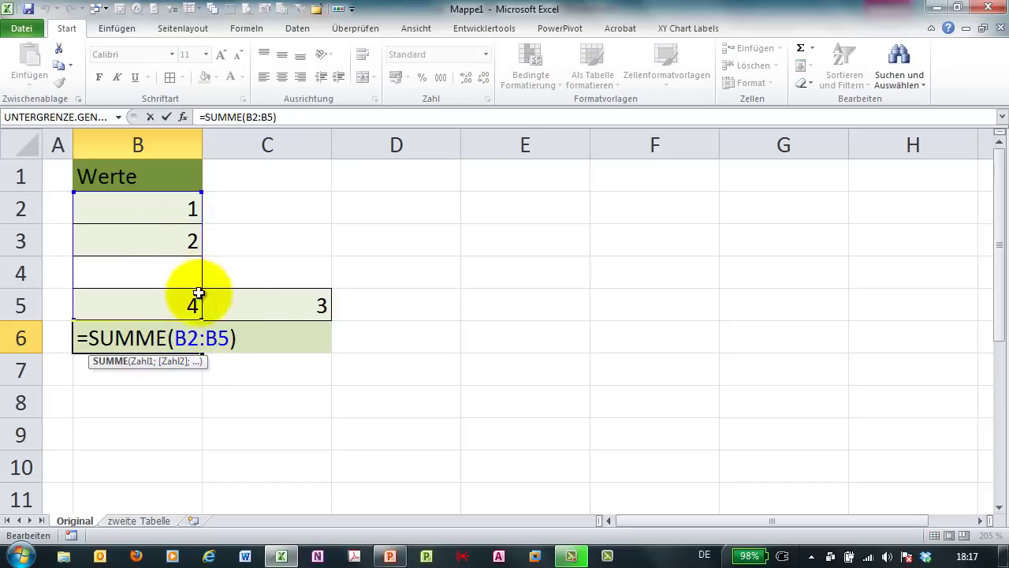
pyautogui.click(259, 299)
pyautogui.moveTo(259, 290); pyautogui.dragTo(163, 266)
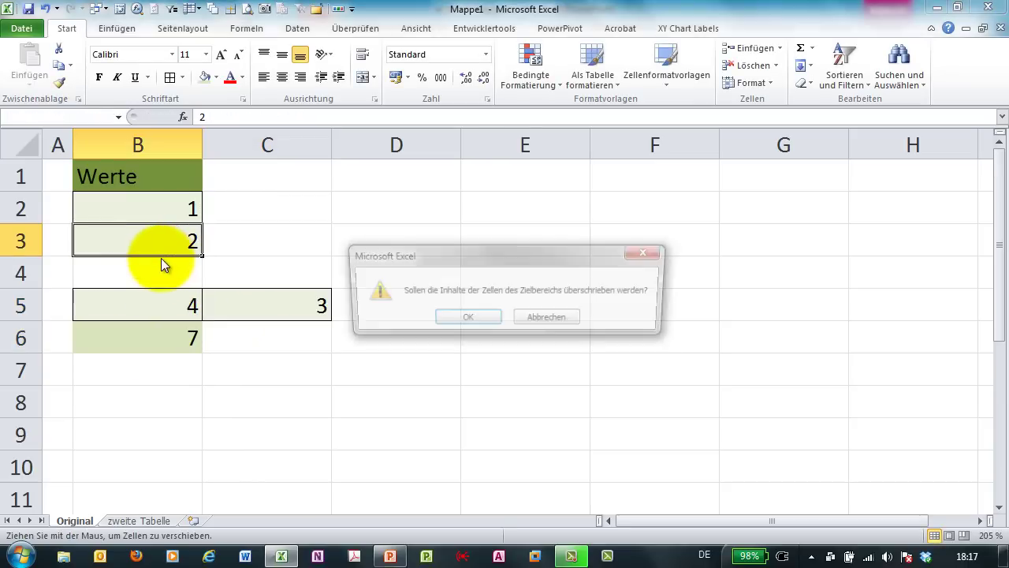
pyautogui.click(521, 315)
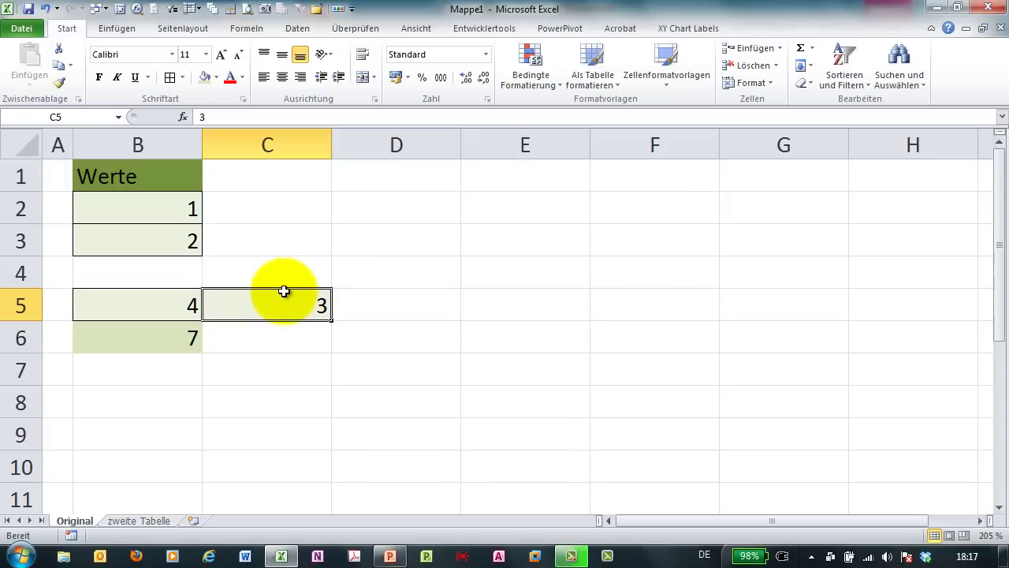
pyautogui.moveTo(209, 269); pyautogui.dragTo(166, 276)
pyautogui.click(189, 336)
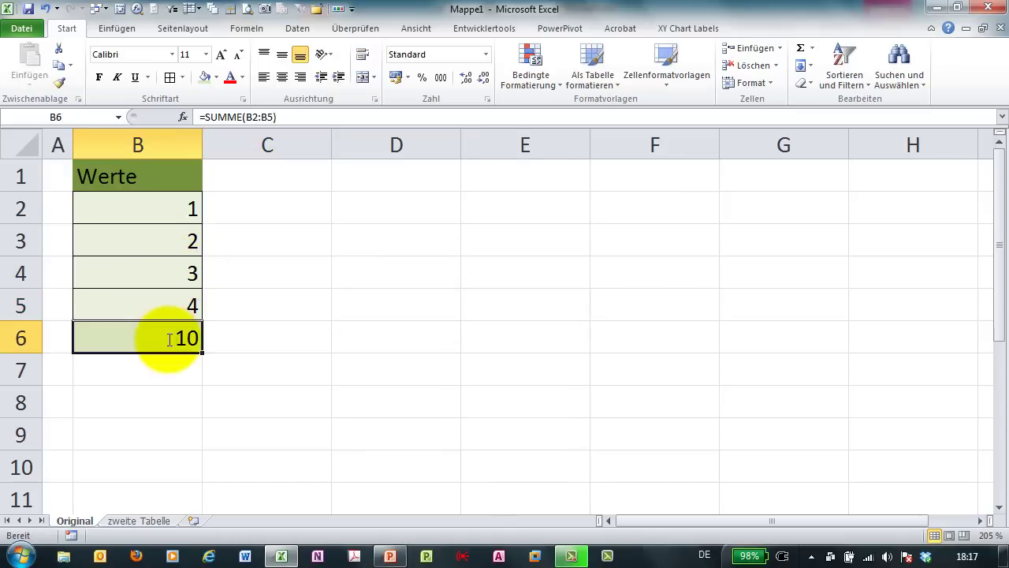
pyautogui.doubleClick(185, 335)
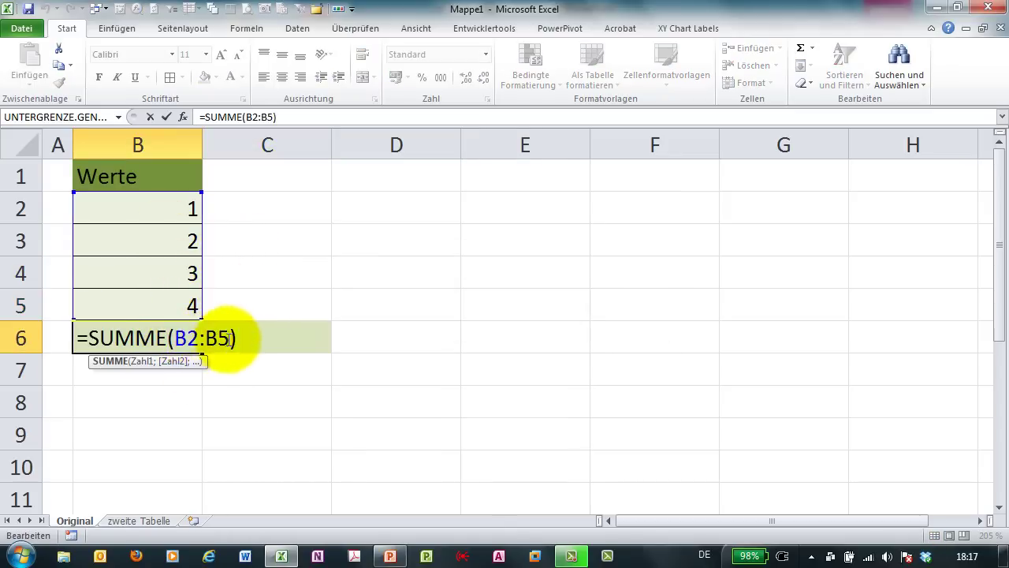
pyautogui.press('Escape')
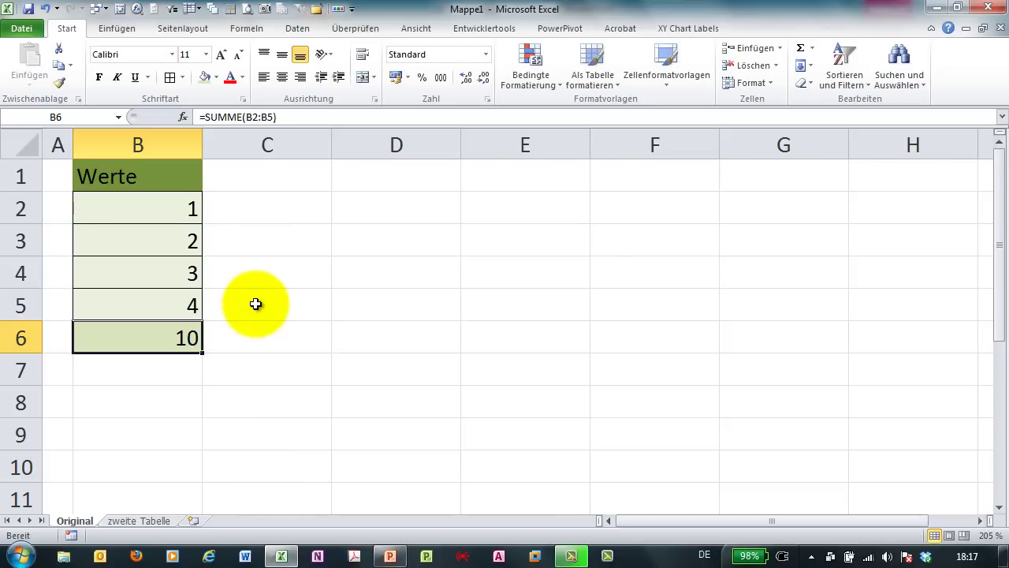
# Drag the Werte block B1:B6 over to column C, then hold Alt to target another sheet.
pyautogui.moveTo(166, 185)
pyautogui.mouseDown()
pyautogui.moveTo(196, 334)
pyautogui.moveTo(312, 334)
pyautogui.mouseUp()
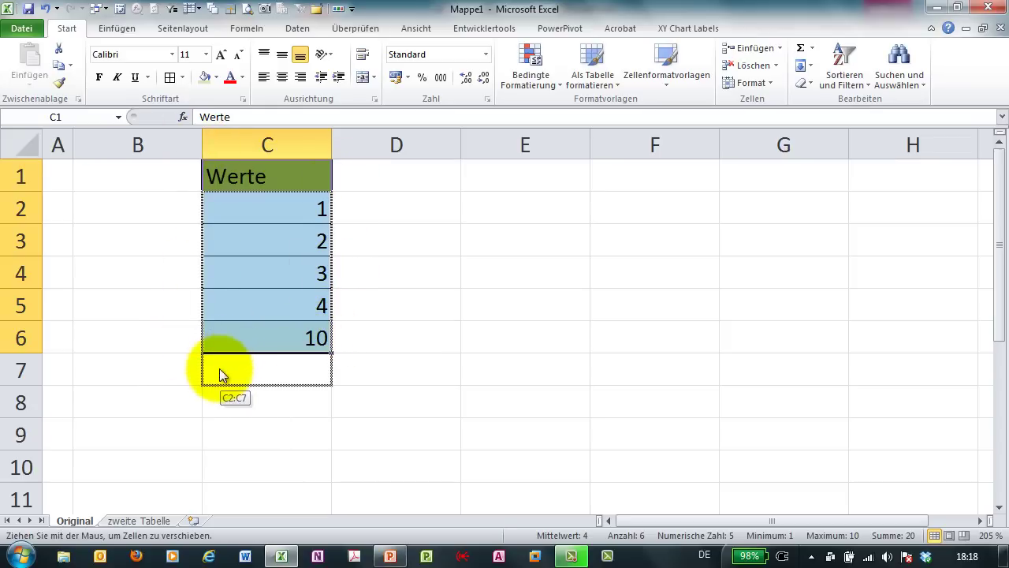
pyautogui.moveTo(219, 369); pyautogui.dragTo(177, 477)
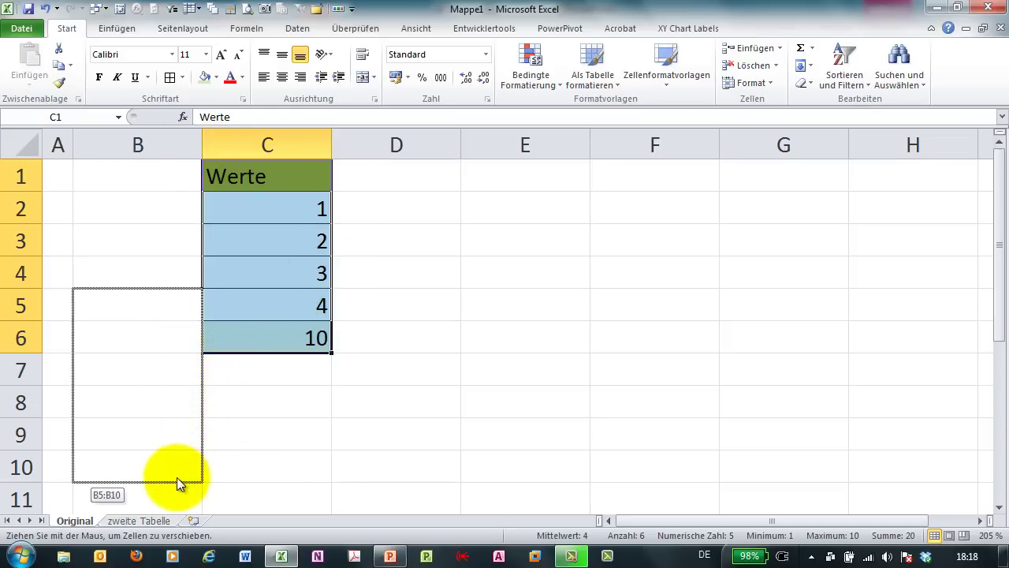
pyautogui.moveTo(176, 477)
pyautogui.mouseDown()
pyautogui.moveTo(161, 515)
pyautogui.moveTo(281, 157)
pyautogui.mouseUp()
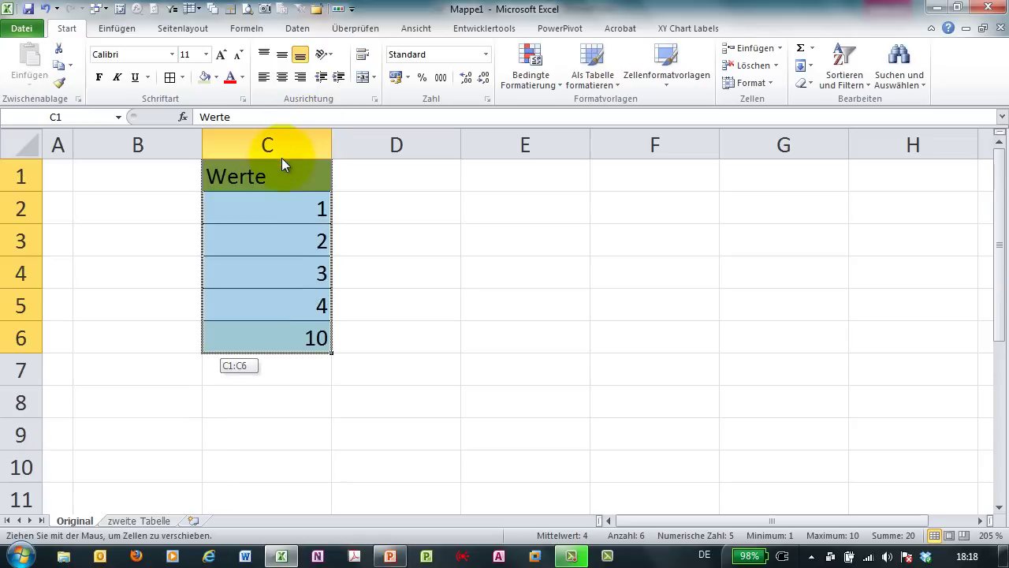
pyautogui.press('alt')
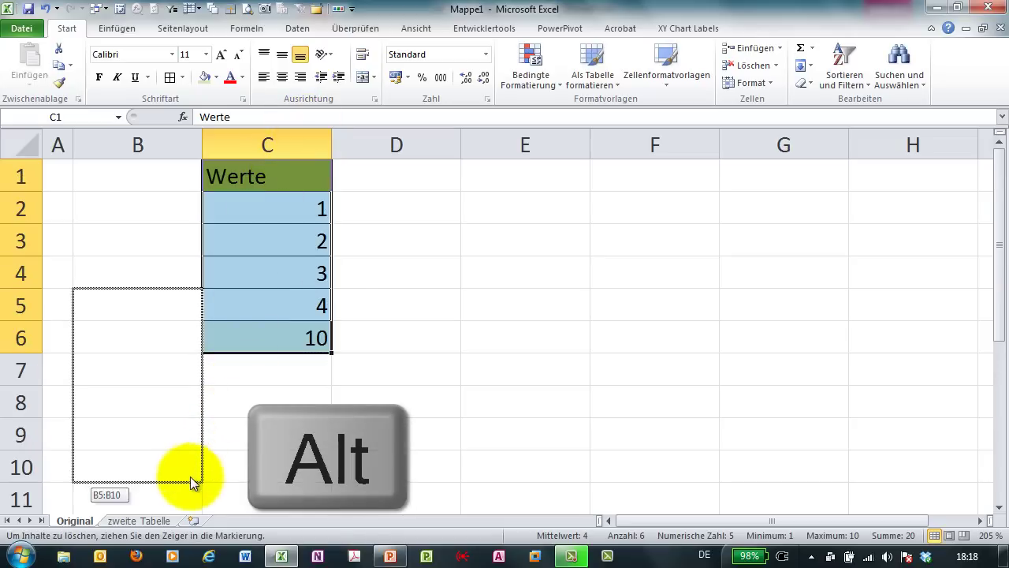
# Alt-drag the Werte block onto the zweite Tabelle sheet and reposition it there.
pyautogui.moveTo(235, 415)
pyautogui.mouseDown()
pyautogui.moveTo(178, 503)
pyautogui.moveTo(155, 482)
pyautogui.moveTo(122, 335)
pyautogui.mouseUp()
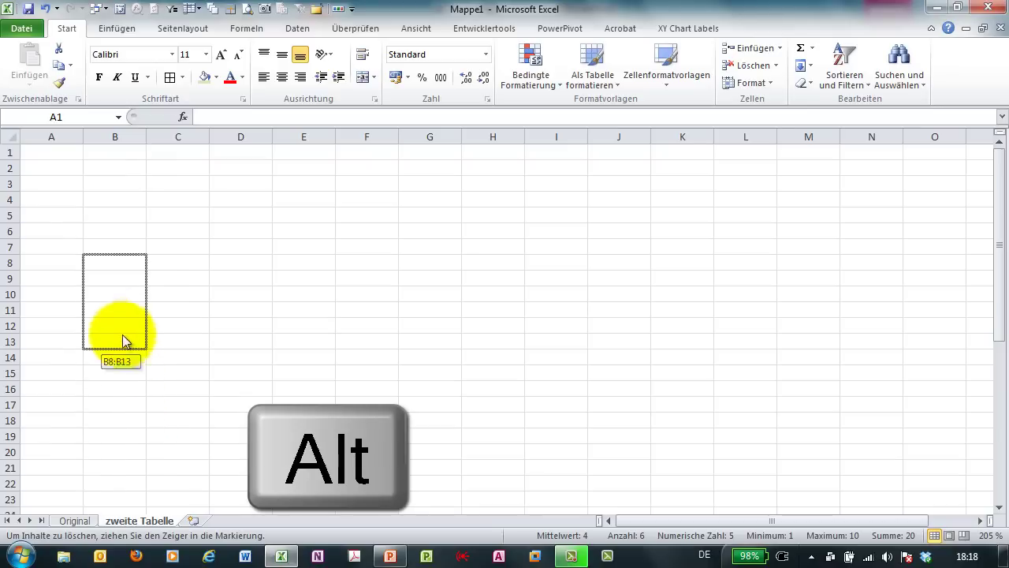
pyautogui.moveTo(112, 252); pyautogui.dragTo(112, 248)
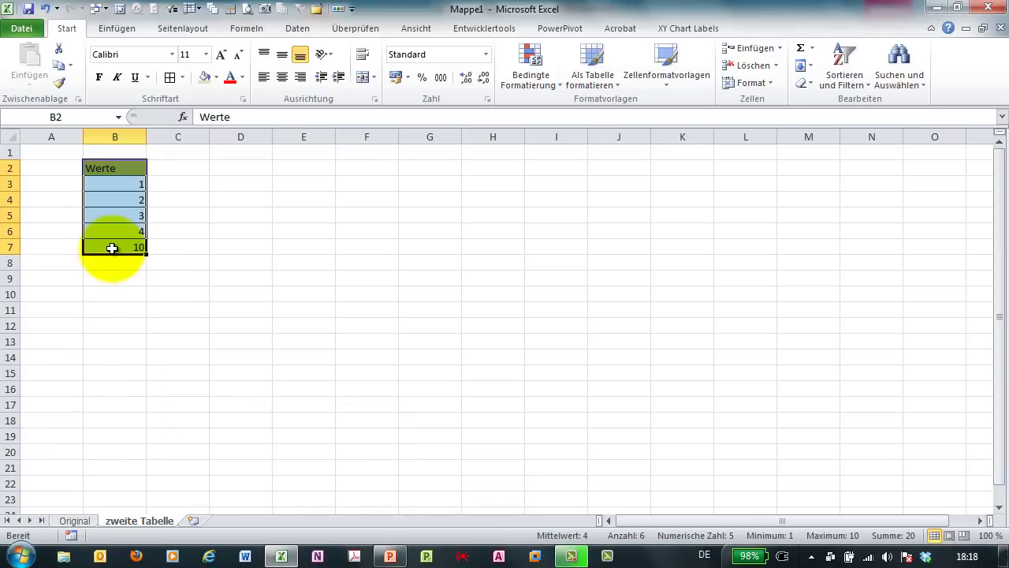
pyautogui.click(169, 292)
pyautogui.moveTo(135, 169); pyautogui.dragTo(129, 247)
pyautogui.click(75, 521)
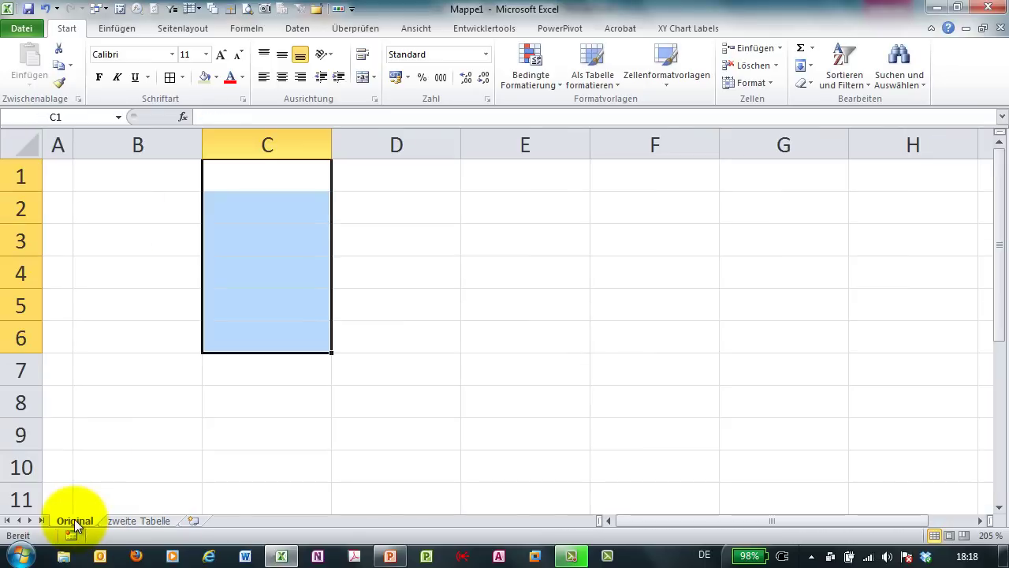
pyautogui.click(122, 521)
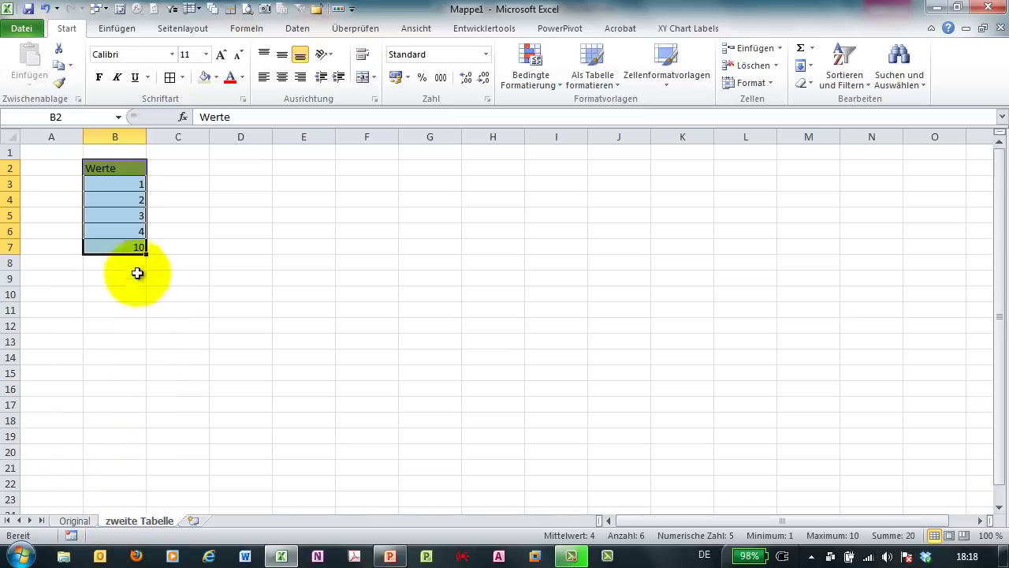
pyautogui.moveTo(118, 162); pyautogui.dragTo(113, 302)
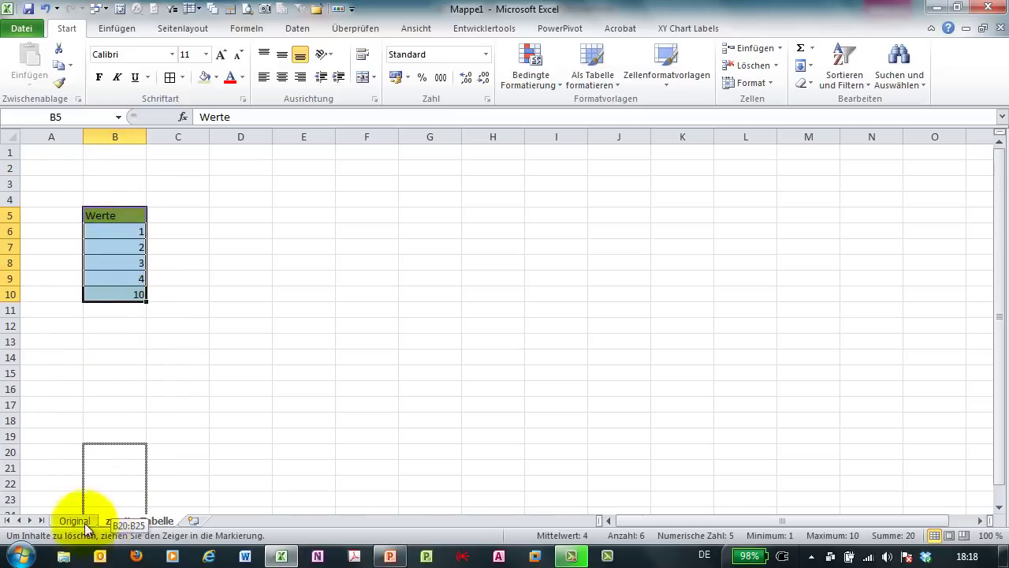
# Move the block back to B1:B6 on Original, leaving zweite Tabelle's column B empty.
pyautogui.moveTo(121, 366); pyautogui.dragTo(97, 290)
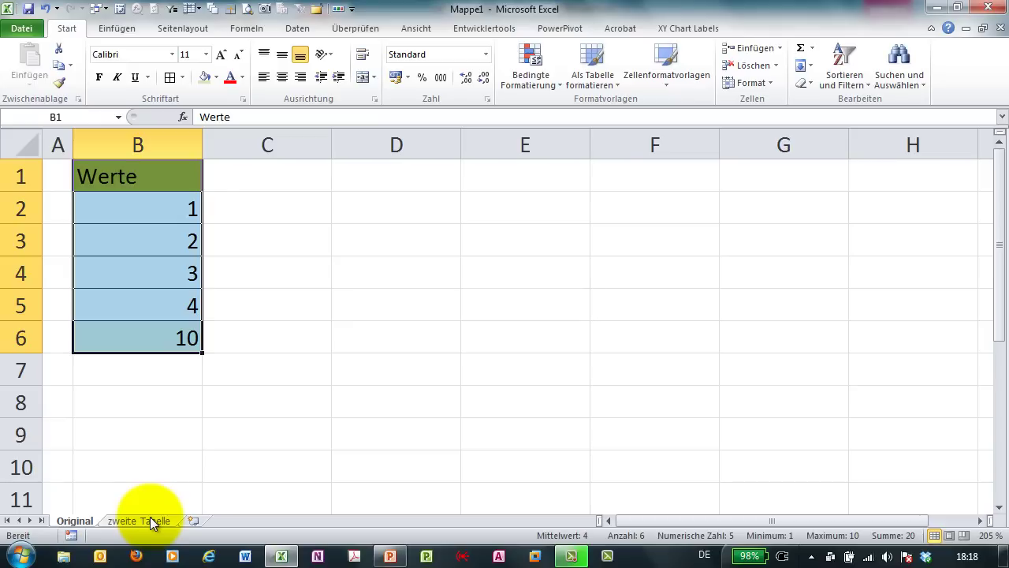
pyautogui.moveTo(168, 353)
pyautogui.mouseDown()
pyautogui.moveTo(157, 490)
pyautogui.moveTo(121, 209)
pyautogui.mouseUp()
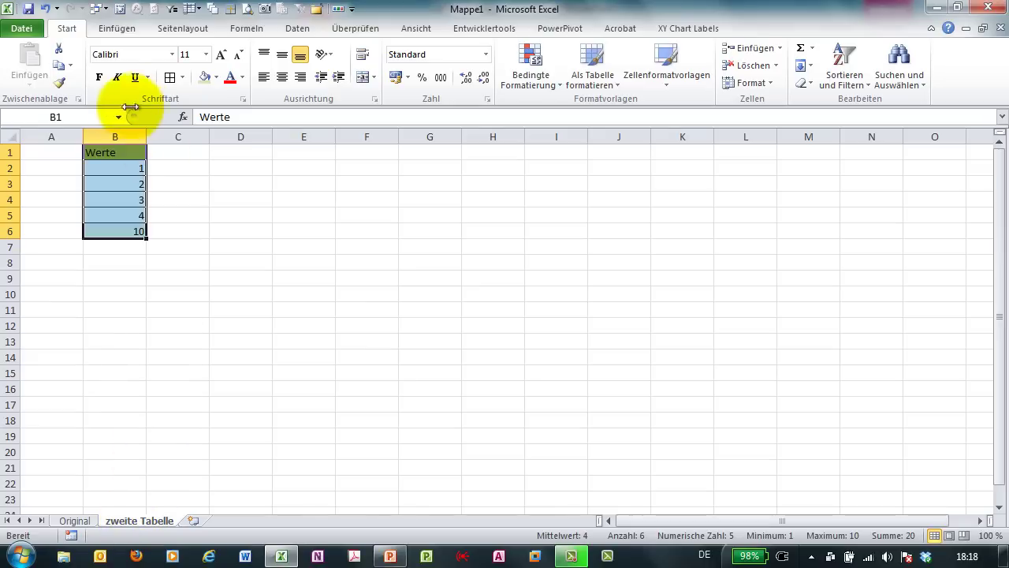
pyautogui.click(114, 134)
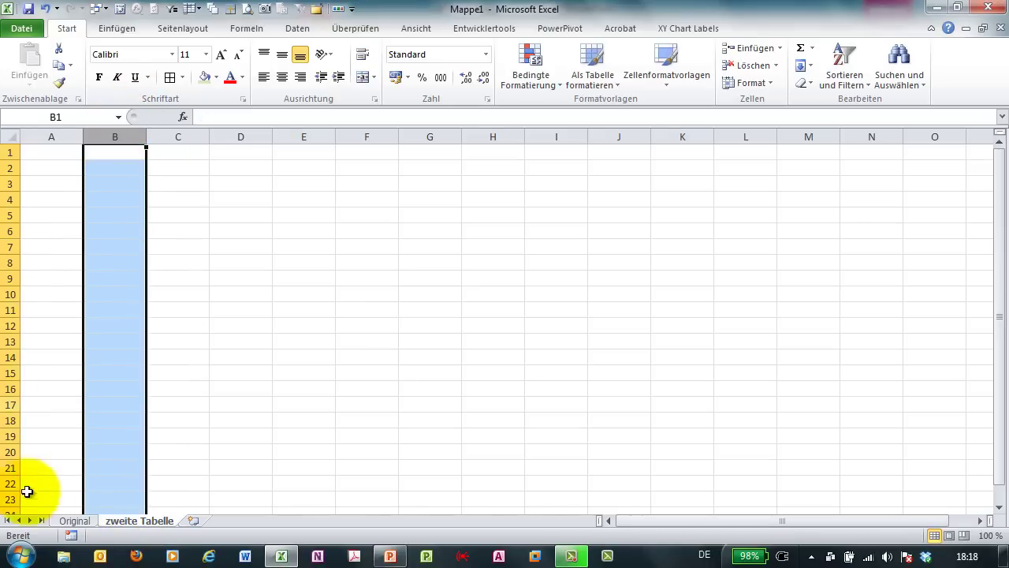
pyautogui.click(75, 520)
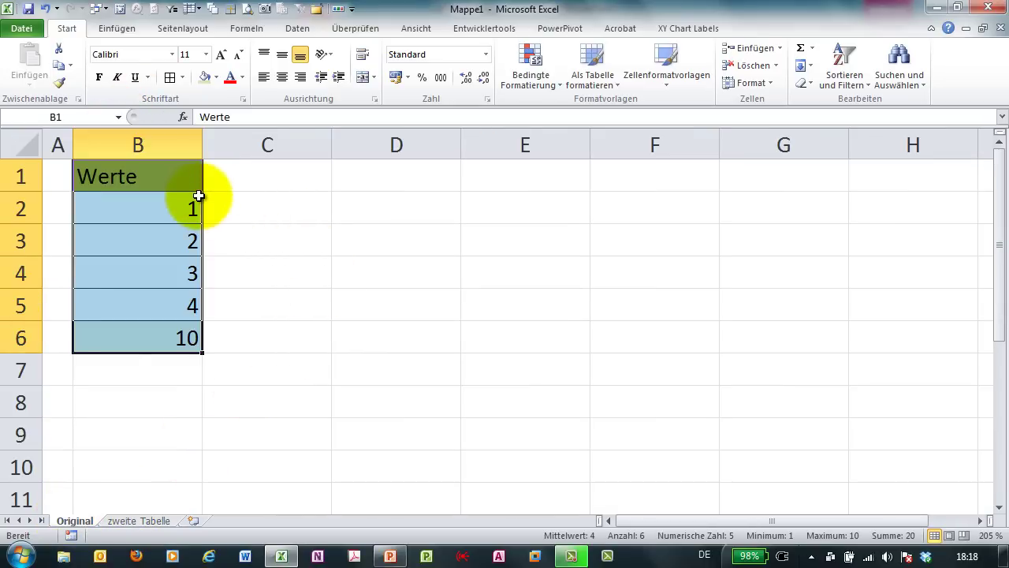
pyautogui.moveTo(173, 206); pyautogui.dragTo(157, 331)
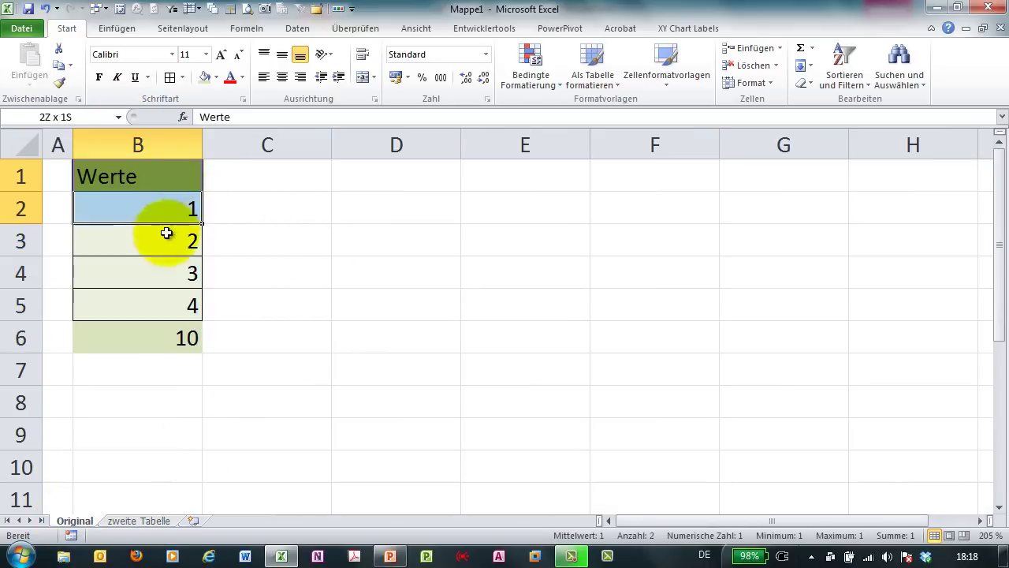
pyautogui.click(165, 276)
# Cut the Werte block B1:B6 with Shift+Delete and paste it at E1:E6.
pyautogui.moveTo(158, 166); pyautogui.dragTo(180, 342)
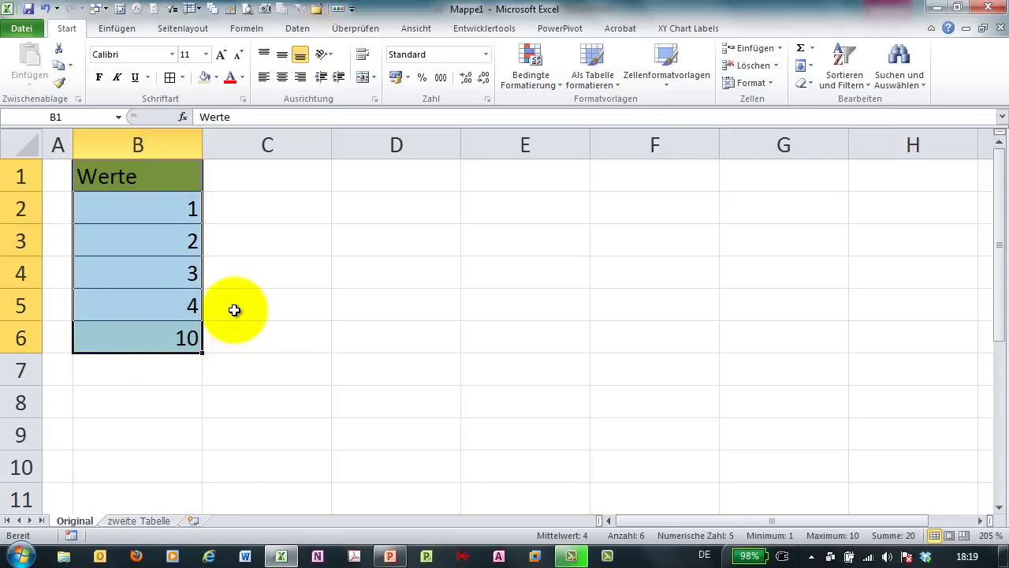
pyautogui.press('Delete')
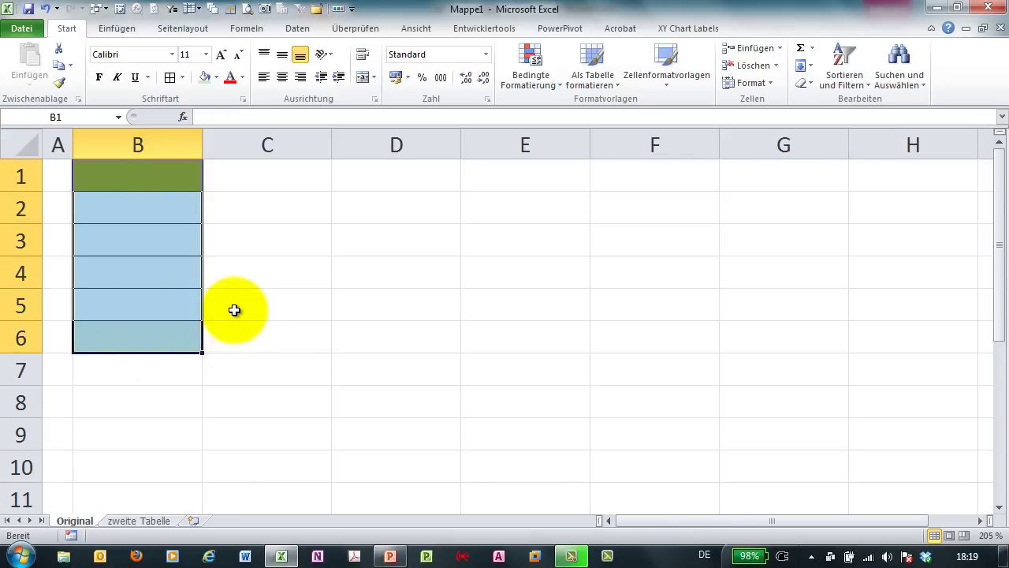
pyautogui.hotkey('ctrl', 'z')
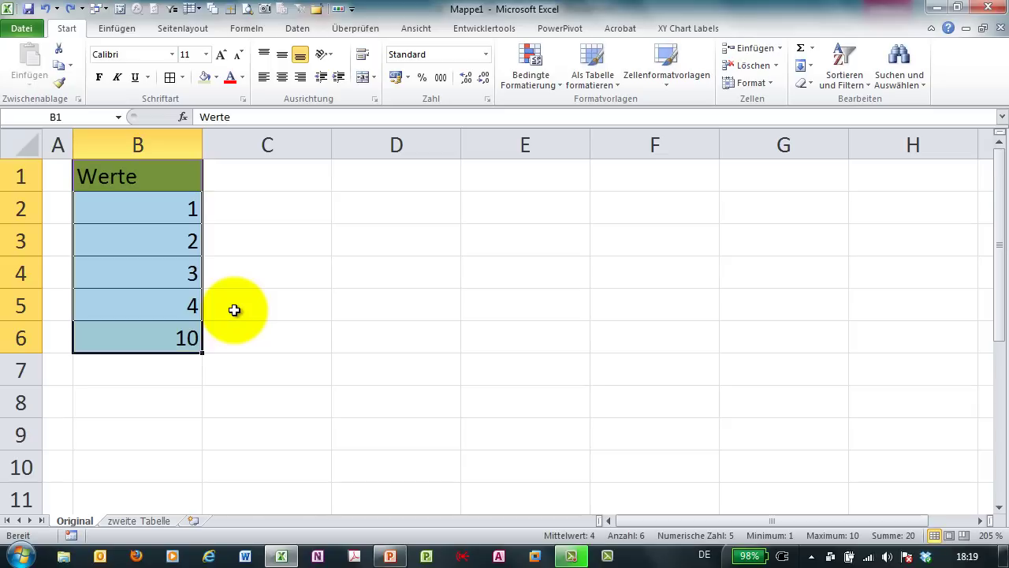
pyautogui.hotkey('shift', 'Delete')
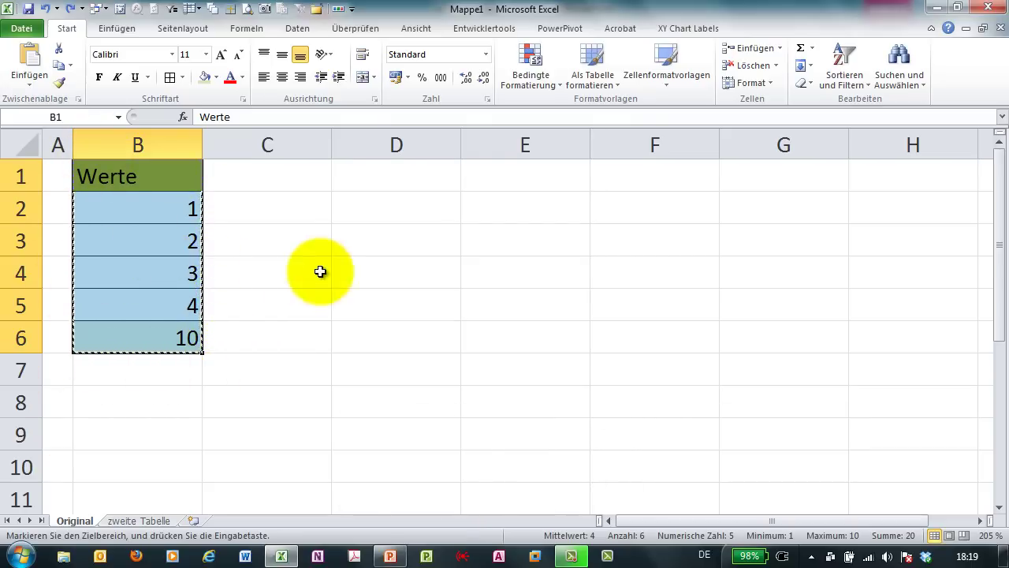
pyautogui.click(558, 180)
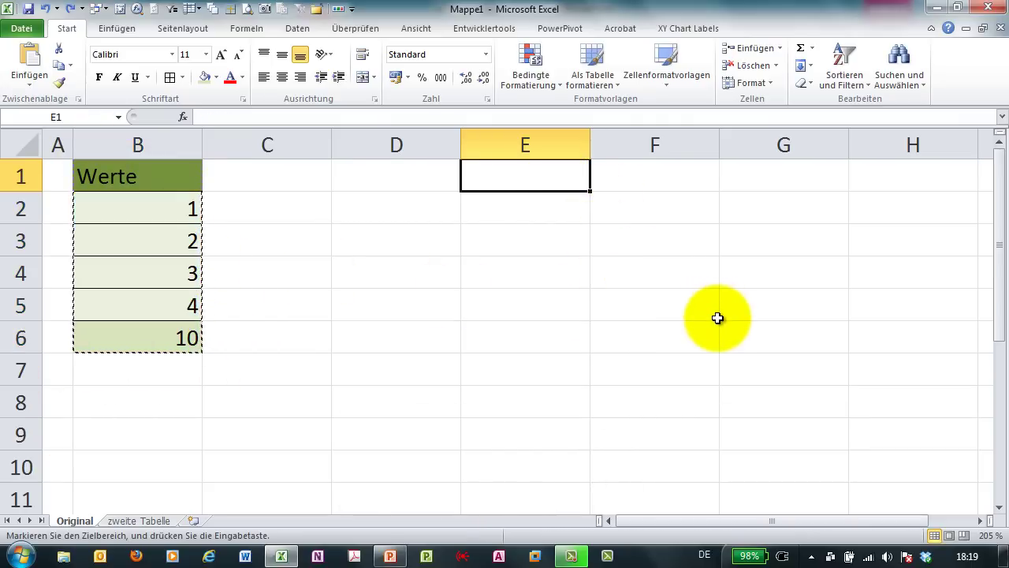
pyautogui.press('Return')
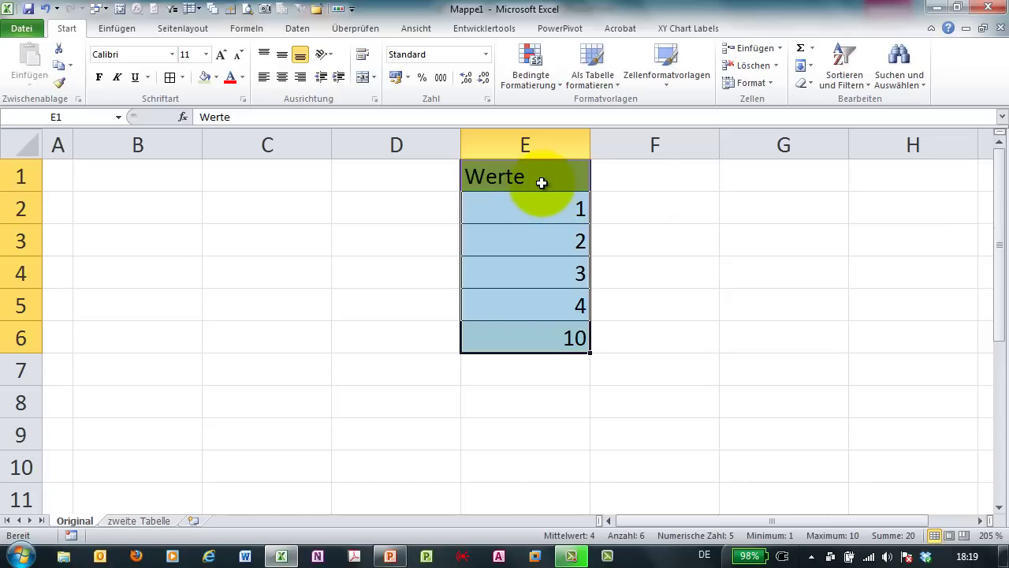
# Copy the values 1–4 from E2:E5 into D3:D6 on the zweite Tabelle sheet.
pyautogui.moveTo(532, 209); pyautogui.dragTo(519, 304)
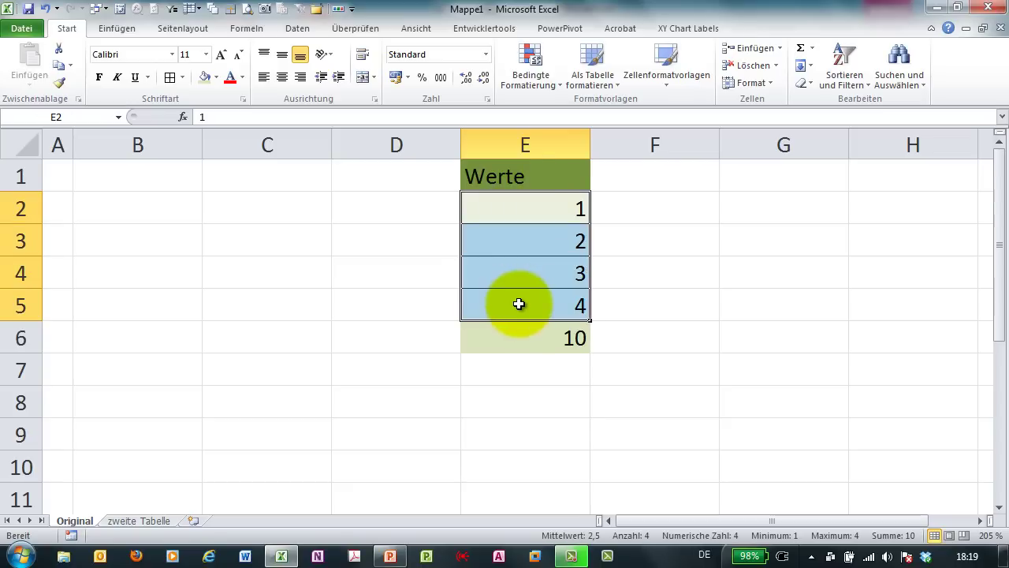
pyautogui.hotkey('ctrl', 'c')
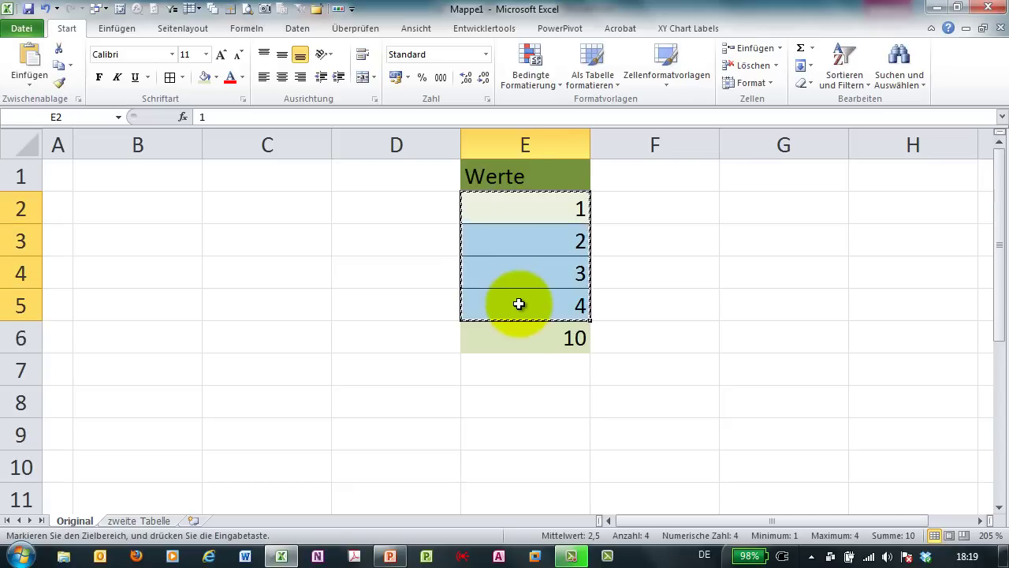
pyautogui.click(140, 520)
pyautogui.click(229, 188)
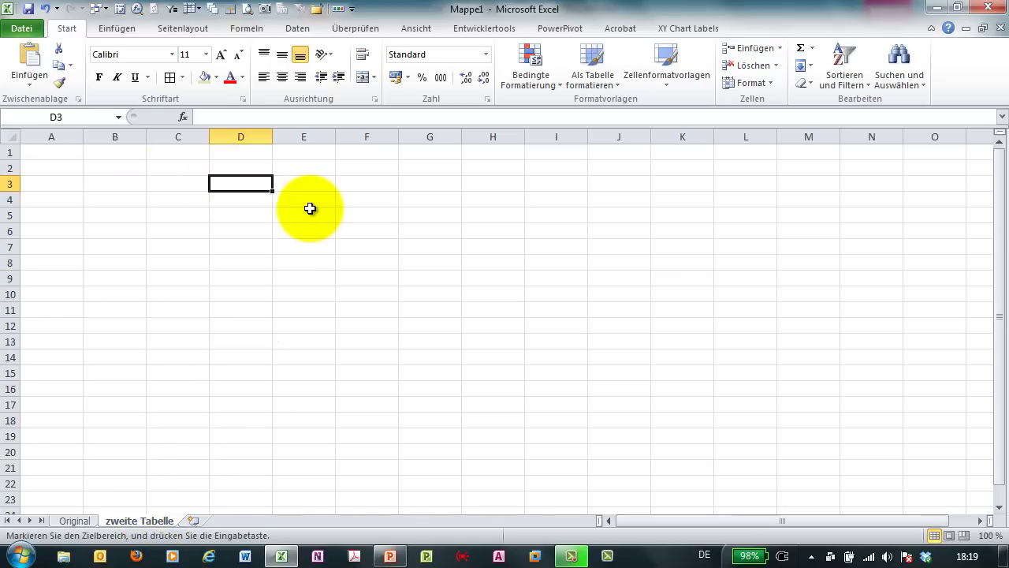
pyautogui.press('Return')
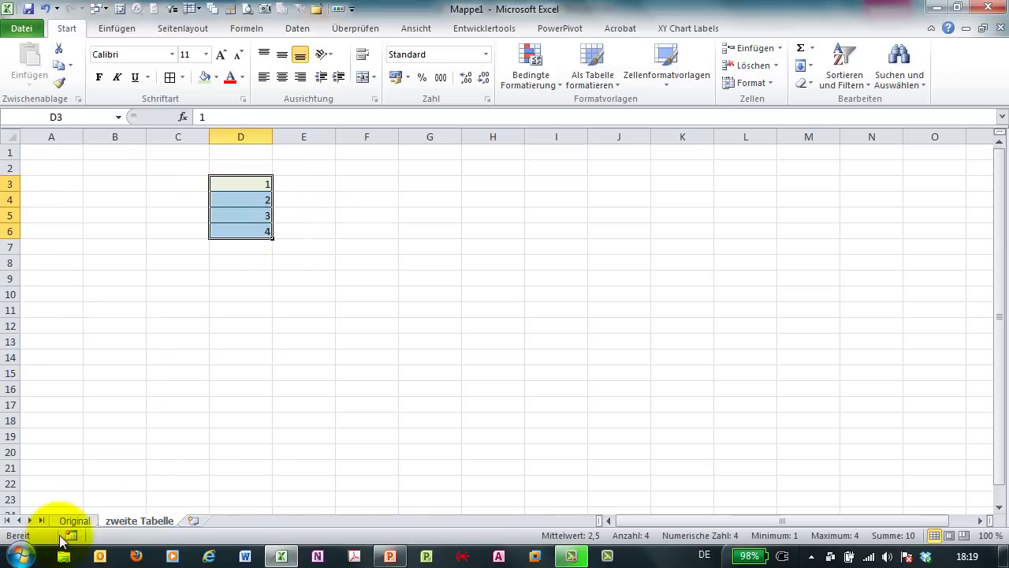
# Back on Original, check E6's SUMME formula and undo the last change.
pyautogui.click(75, 520)
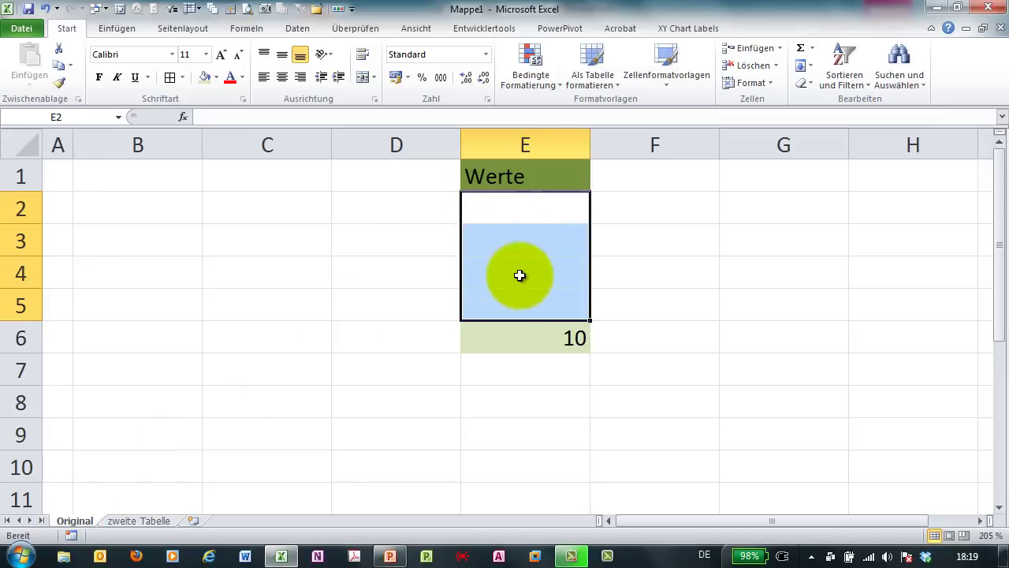
pyautogui.click(524, 337)
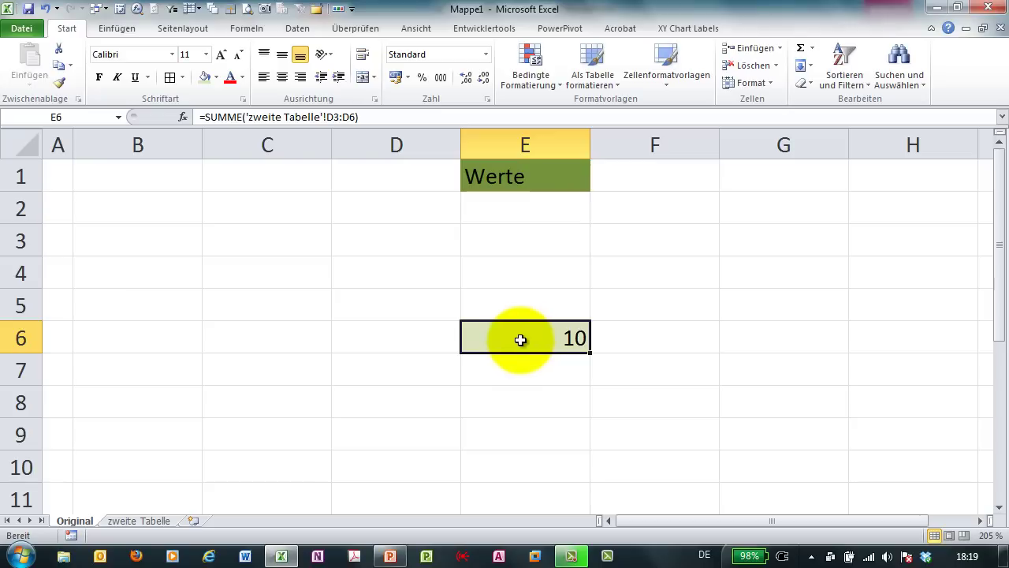
pyautogui.click(46, 10)
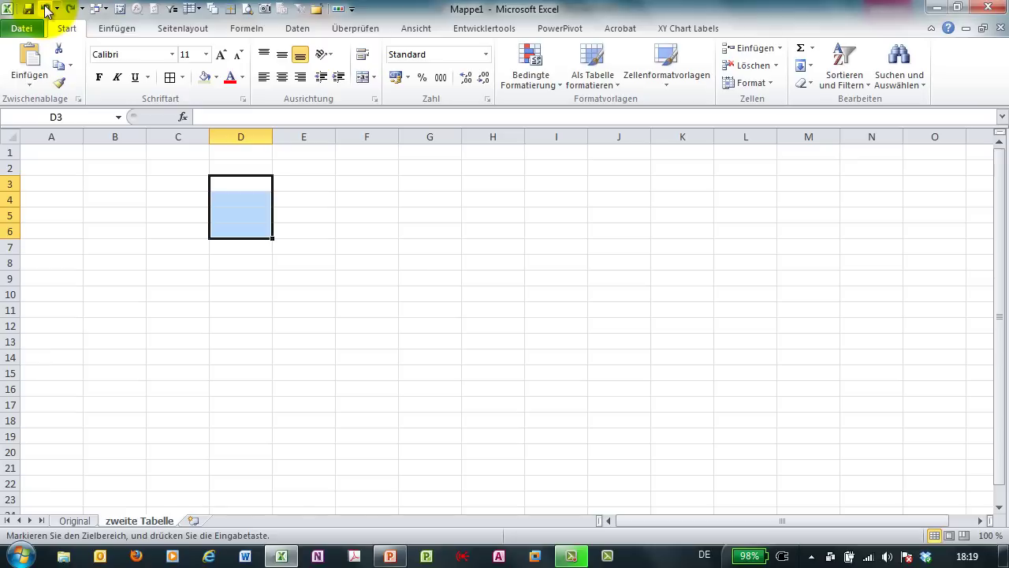
# On the Original sheet, inspect the SUMME total formula in E6 without changing it.
pyautogui.click(74, 520)
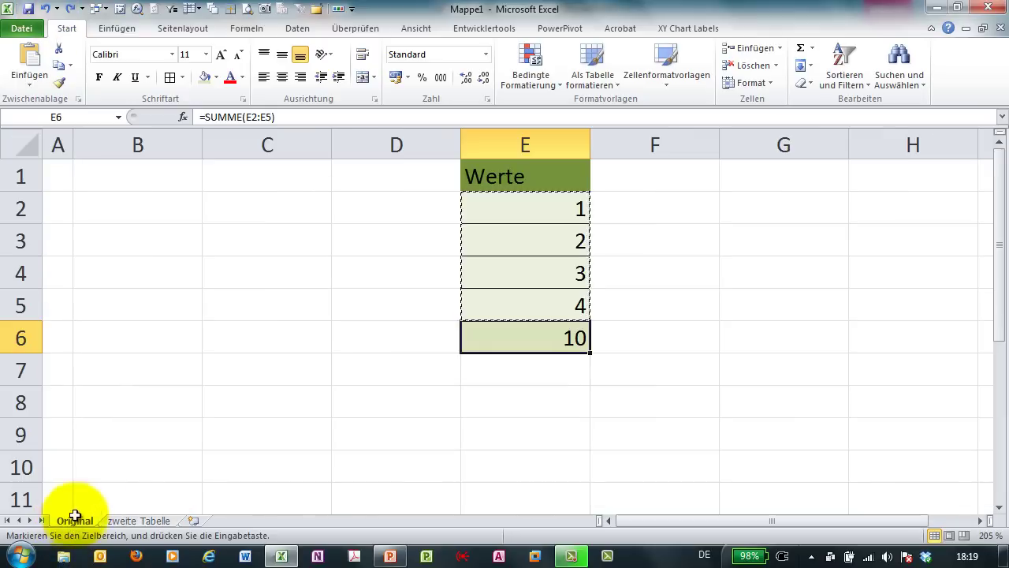
pyautogui.click(516, 308)
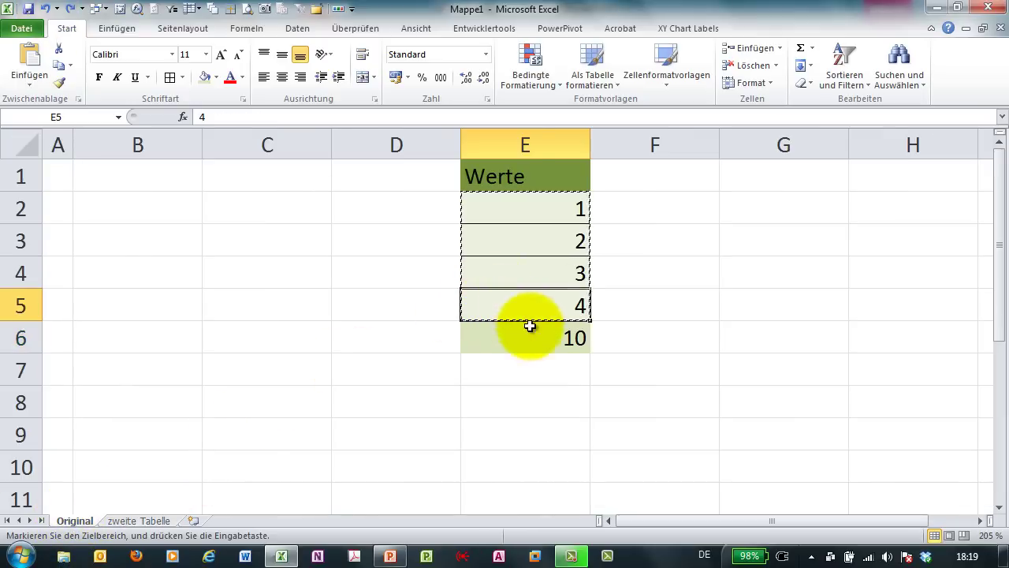
pyautogui.click(572, 338)
pyautogui.doubleClick(545, 336)
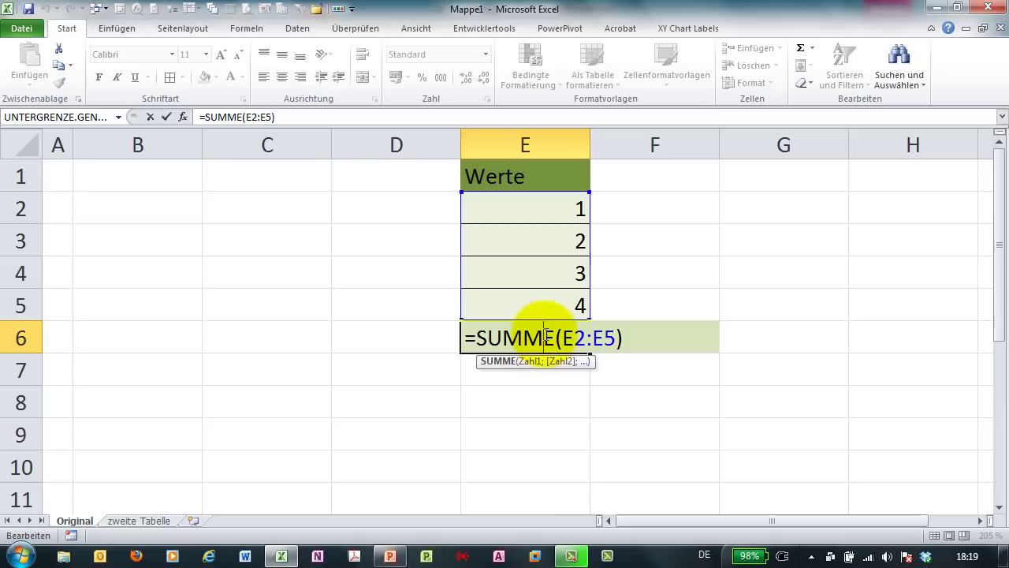
pyautogui.press('Escape')
# Cut the values 1–4 from E2:E5 and paste them into A1:A4 of a new workbook.
pyautogui.moveTo(536, 205); pyautogui.dragTo(539, 301)
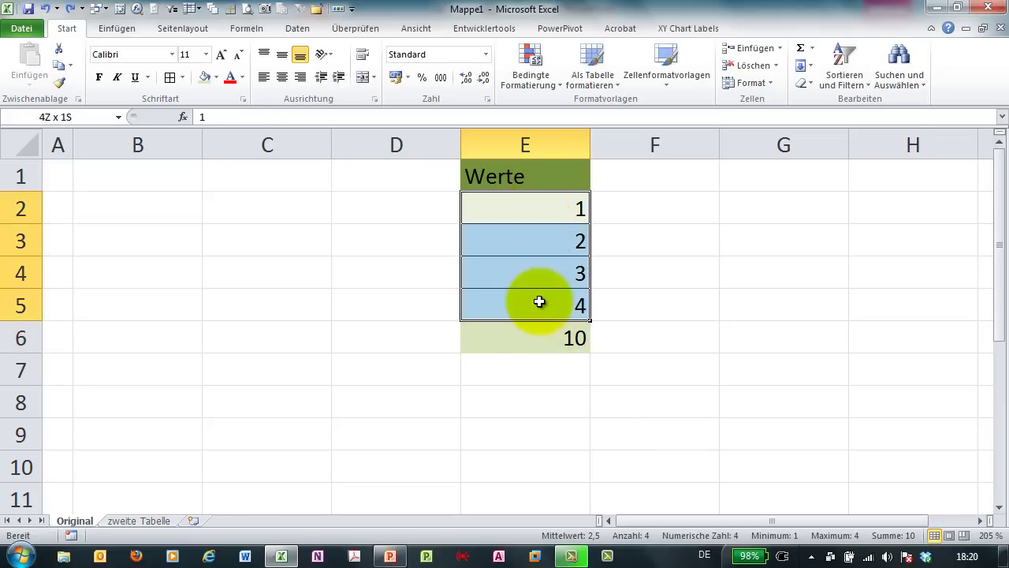
pyautogui.hotkey('ctrl', 'c')
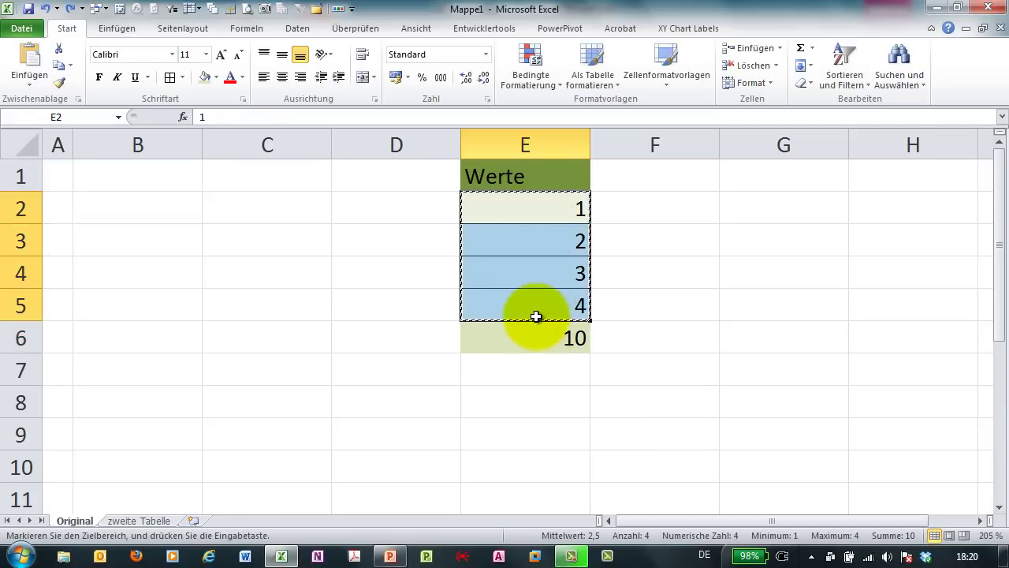
pyautogui.hotkey('ctrl', 'n')
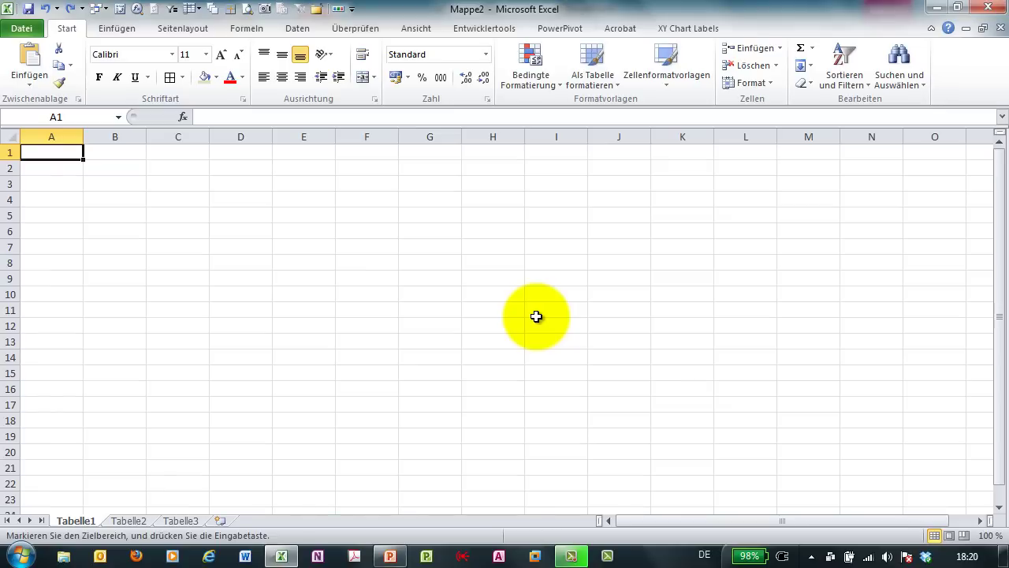
pyautogui.press('Return')
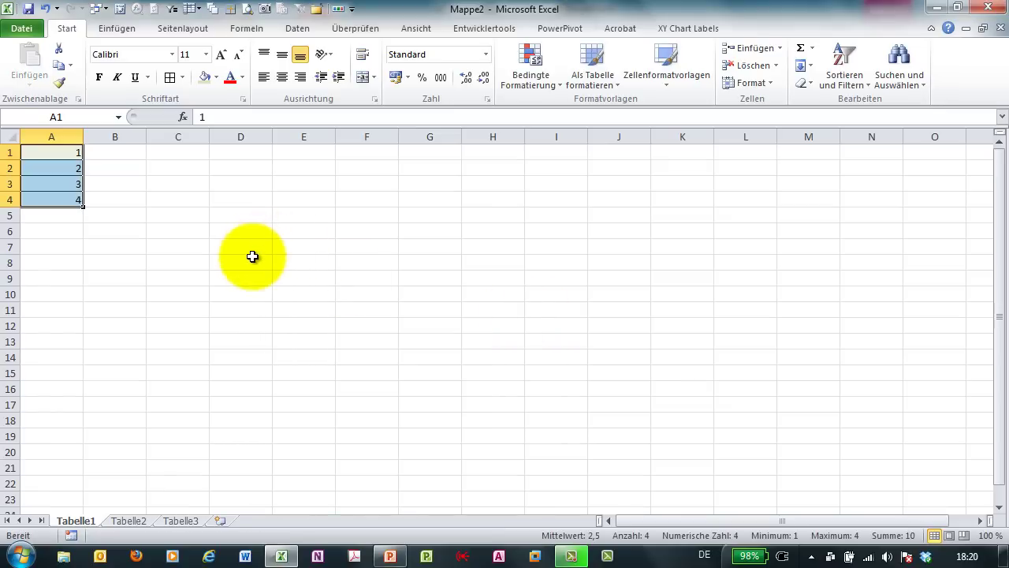
# Switch back to Mappe1 and confirm E6 now reads =SUMME([Mappe2]Tabelle1!A1:A4).
pyautogui.click(417, 28)
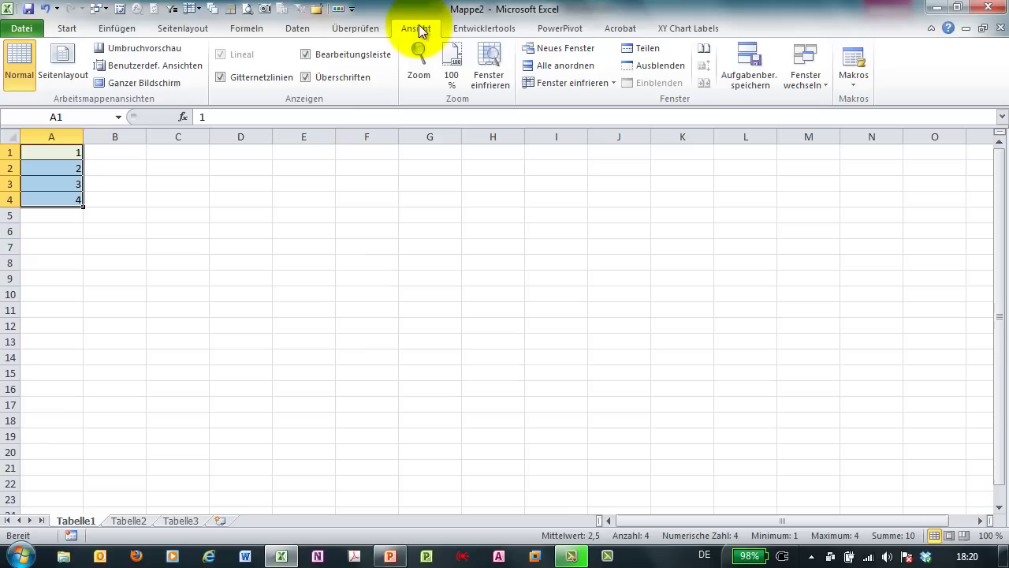
pyautogui.click(806, 74)
pyautogui.click(816, 119)
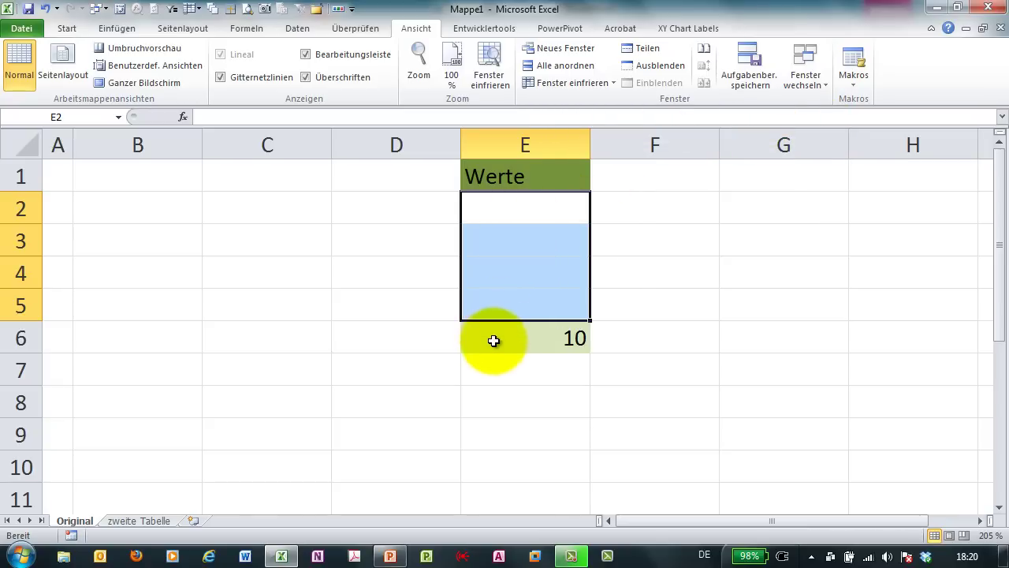
pyautogui.click(494, 339)
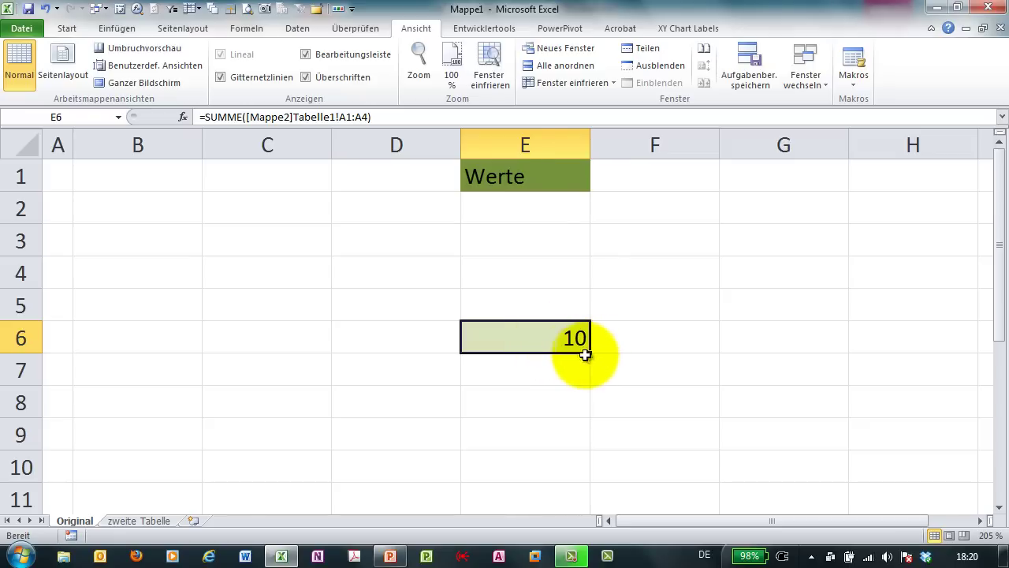
# Undo the move into Mappe2 and return to the Mappe1 window.
pyautogui.hotkey('ctrl', '[')
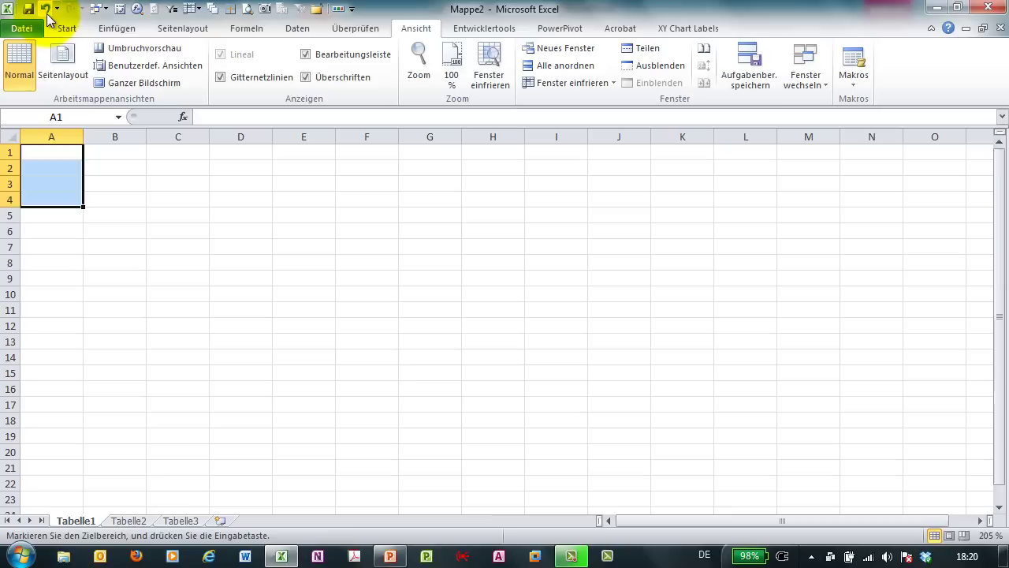
pyautogui.click(806, 79)
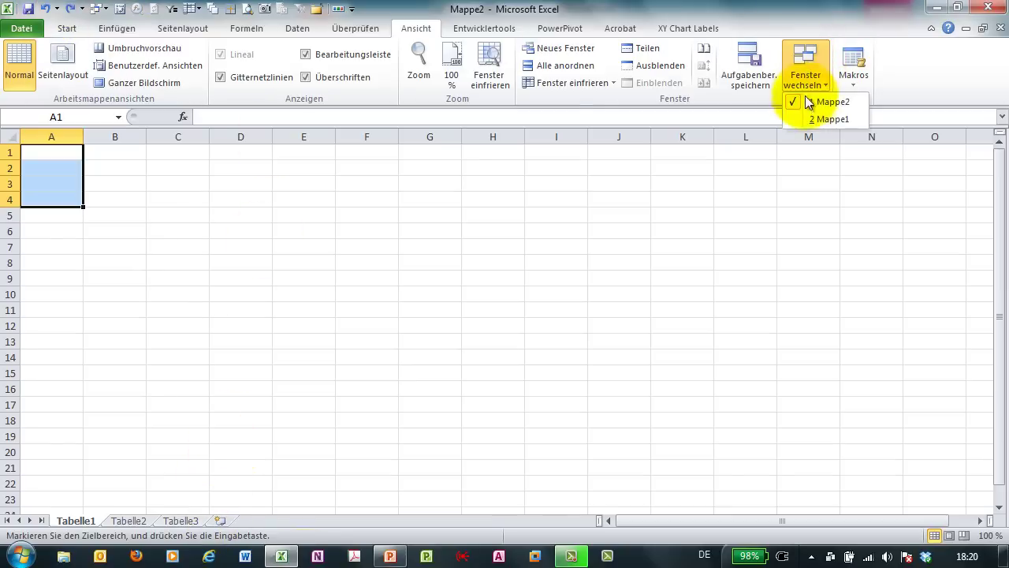
pyautogui.click(812, 120)
# Move the values 1–4 and the total 10 from E2:E6 into F2:F6.
pyautogui.moveTo(638, 199); pyautogui.dragTo(626, 294)
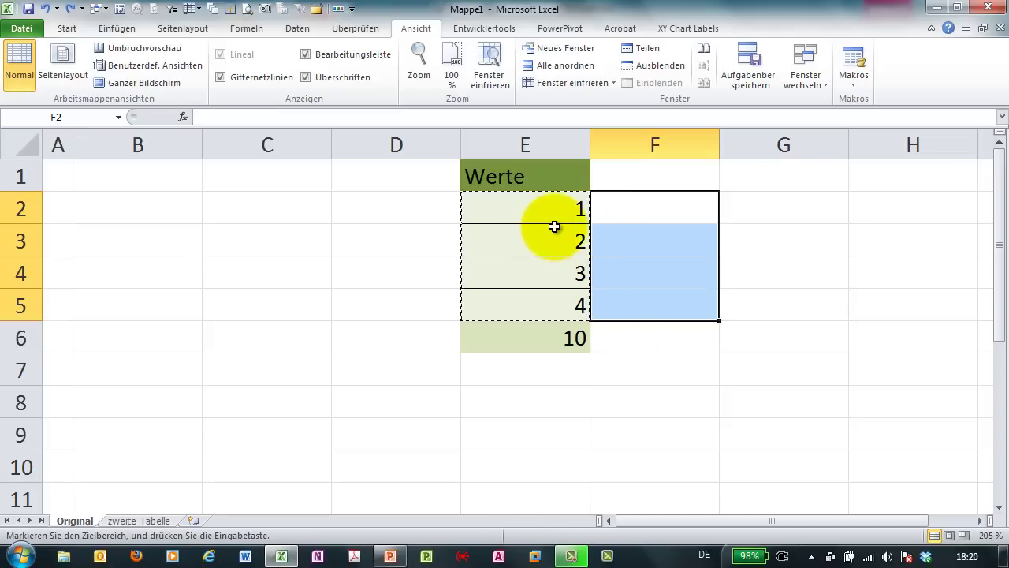
pyautogui.moveTo(551, 212)
pyautogui.mouseDown()
pyautogui.moveTo(592, 330)
pyautogui.moveTo(635, 330)
pyautogui.moveTo(528, 308)
pyautogui.mouseUp()
pyautogui.hotkey('ctrl', 'z')
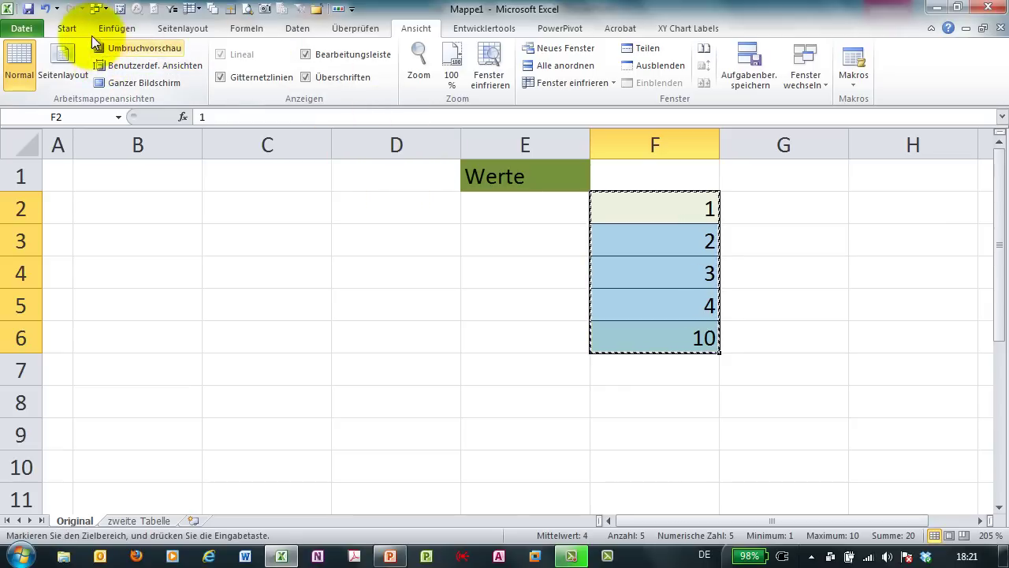
# Paste the values 1–4 and total 10 back into E2:E6 under Werte.
pyautogui.click(67, 28)
pyautogui.click(29, 78)
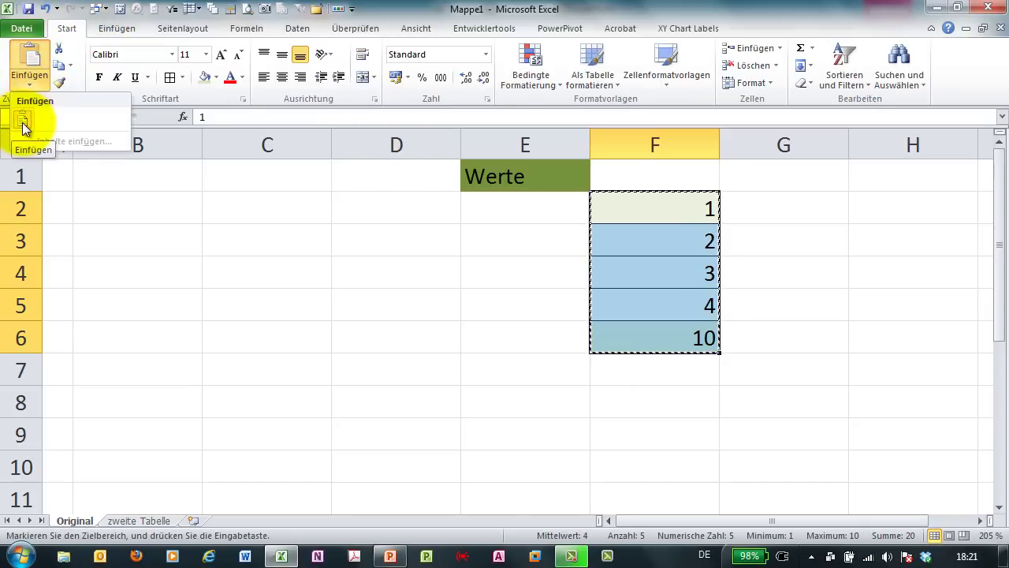
pyautogui.click(580, 221)
pyautogui.click(541, 219)
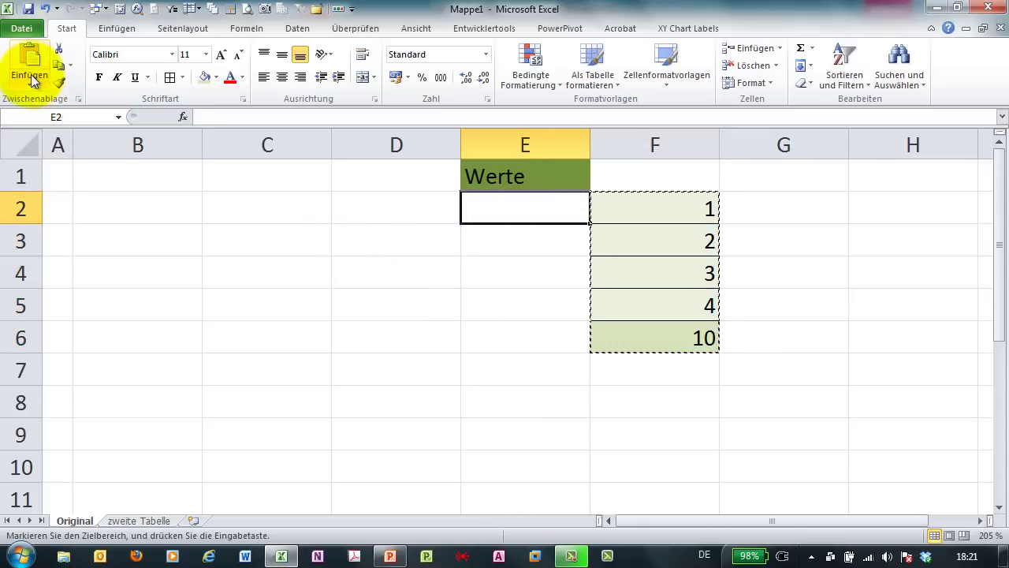
pyautogui.click(29, 83)
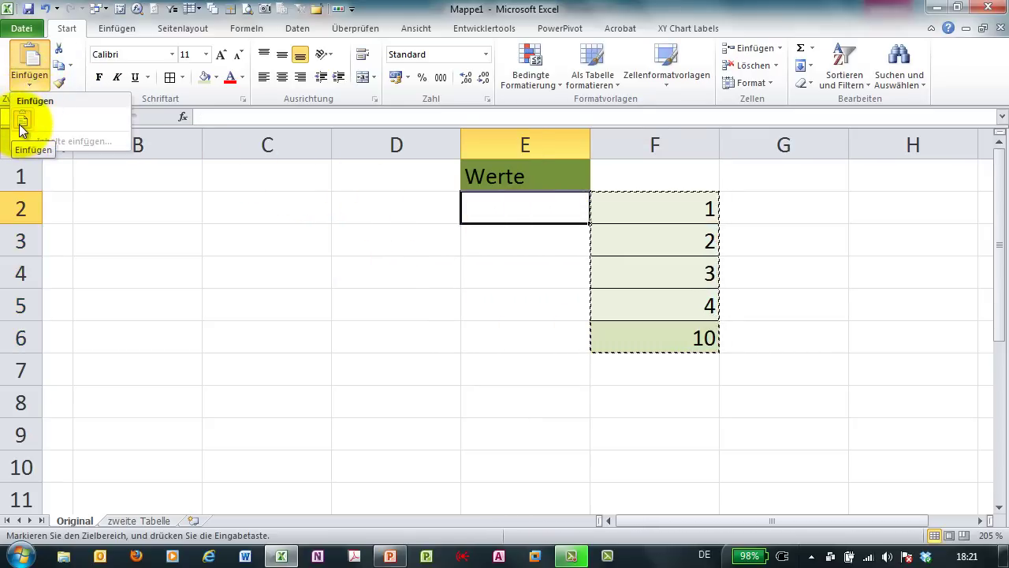
pyautogui.click(23, 126)
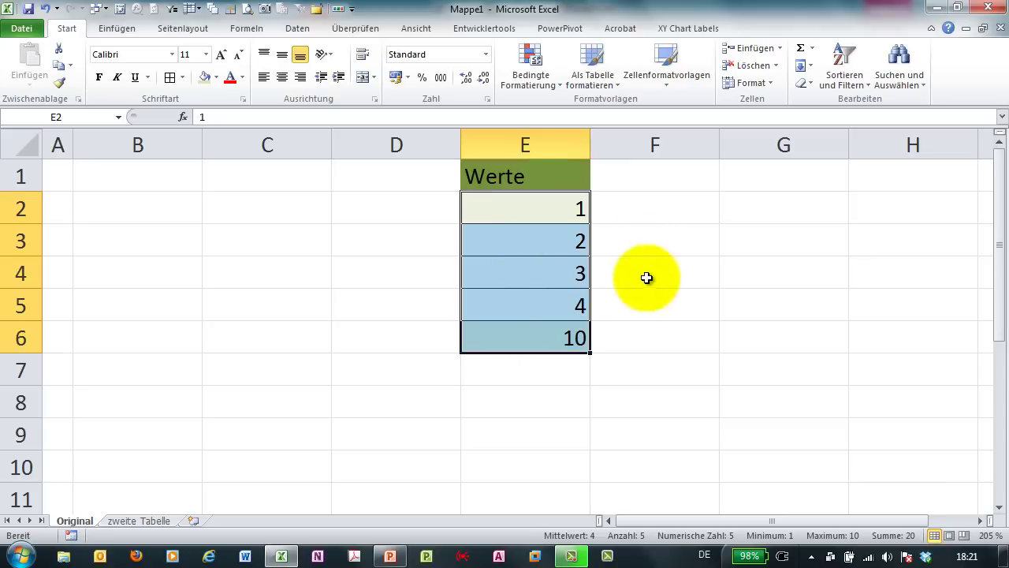
# Cut E2:E6 again and pick F2 as the paste target for the Einfügen options.
pyautogui.hotkey('ctrl', 'c')
pyautogui.click(603, 211)
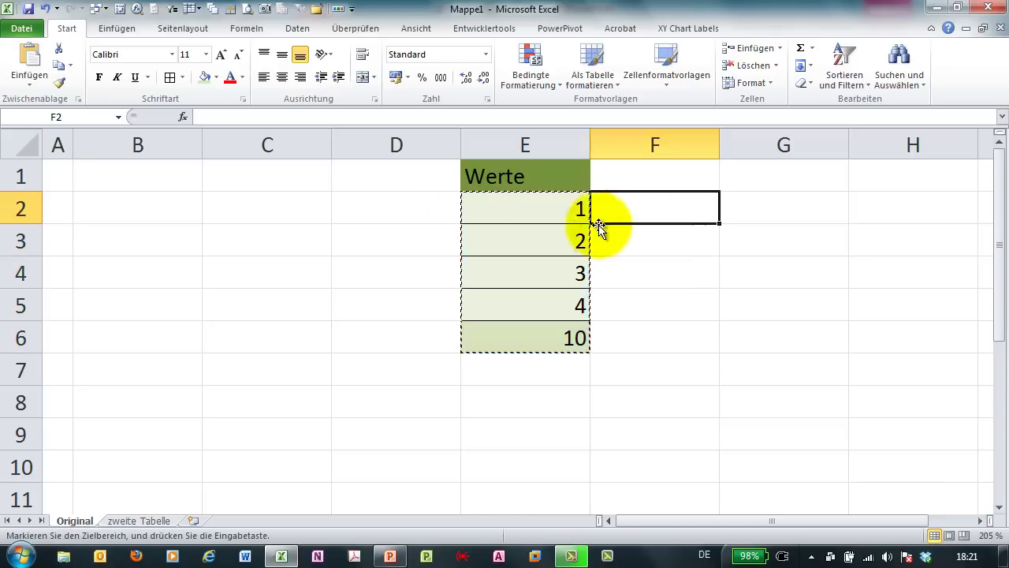
pyautogui.click(34, 85)
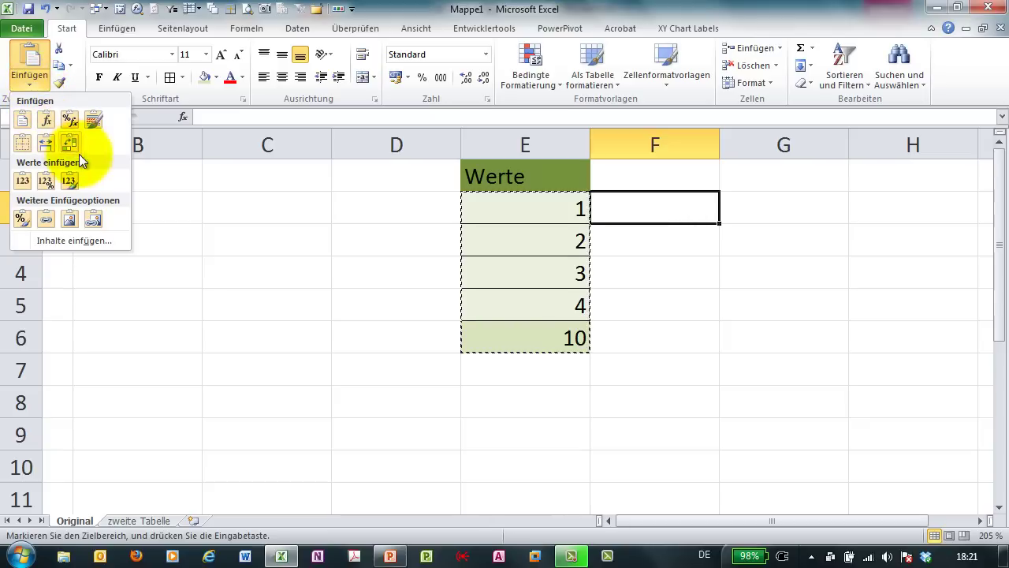